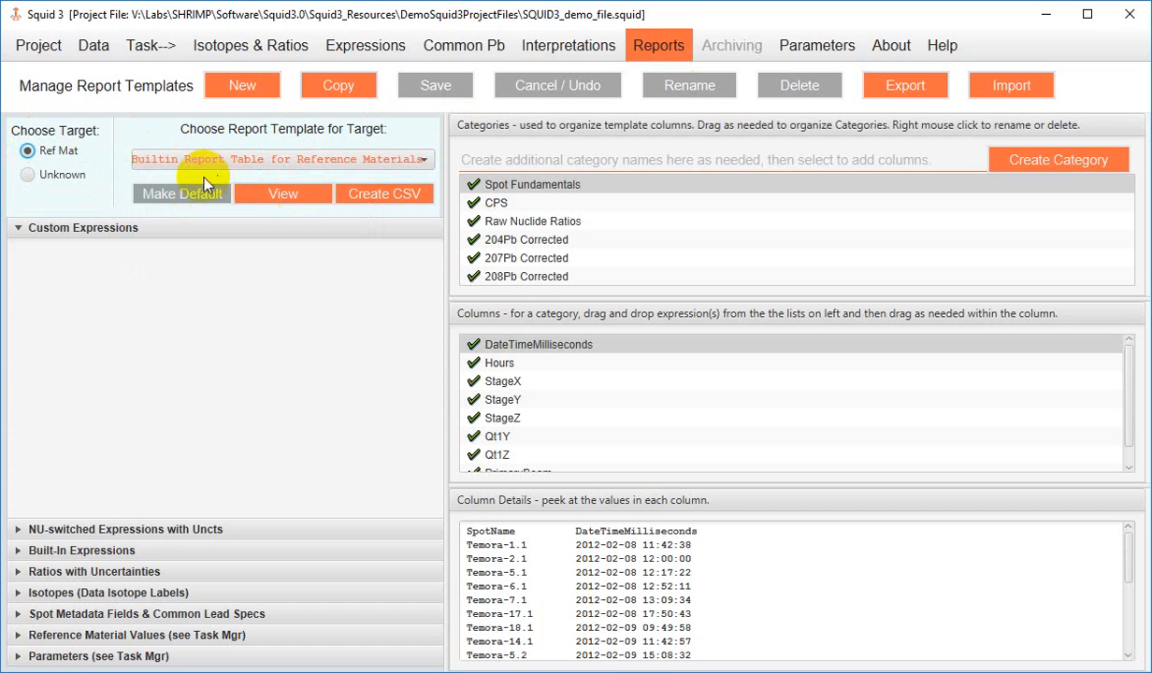
# - Switch the report target to unknowns and inspect the 206/254 column in the Raw Nuclide Ratios category
pyautogui.click(63, 178)
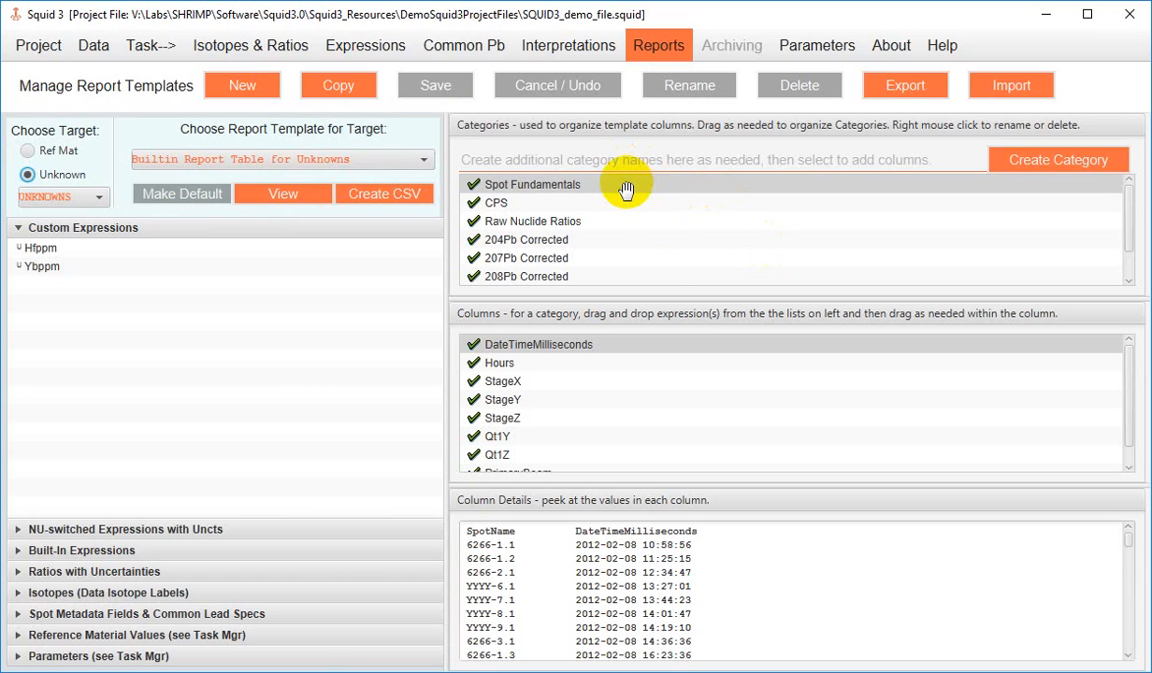
pyautogui.click(621, 220)
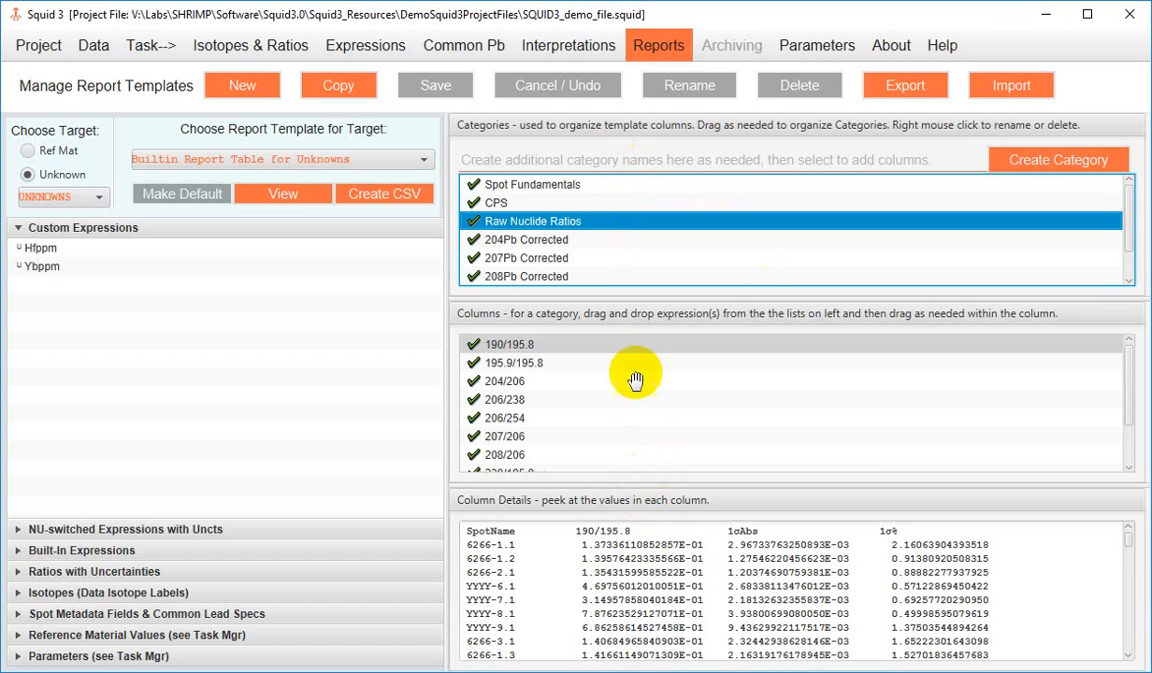
pyautogui.click(595, 426)
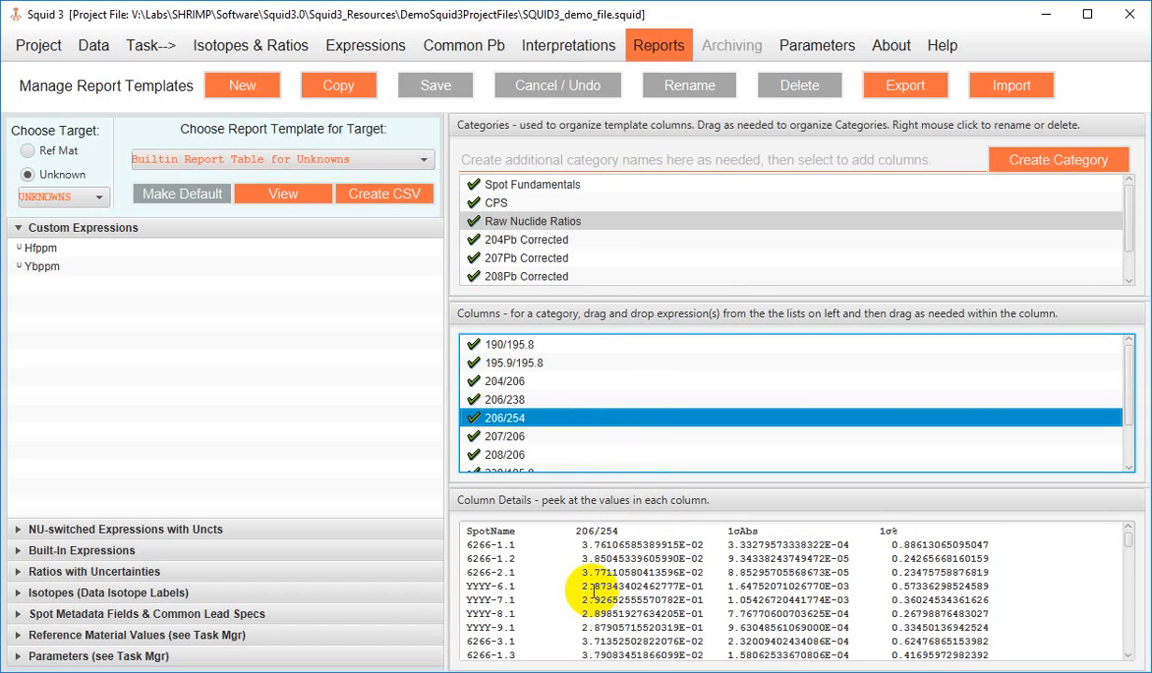
# - Preview the built-in report table for all unknowns, close it, and create a CSV file of the report
pyautogui.click(278, 198)
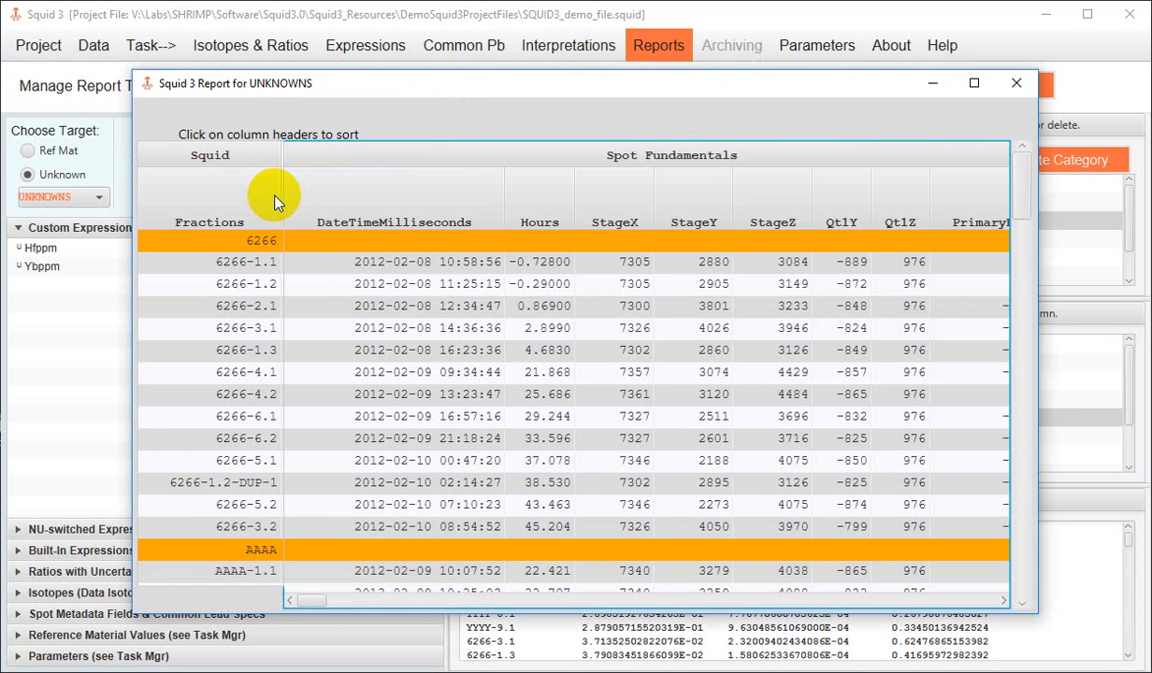
pyautogui.click(1016, 83)
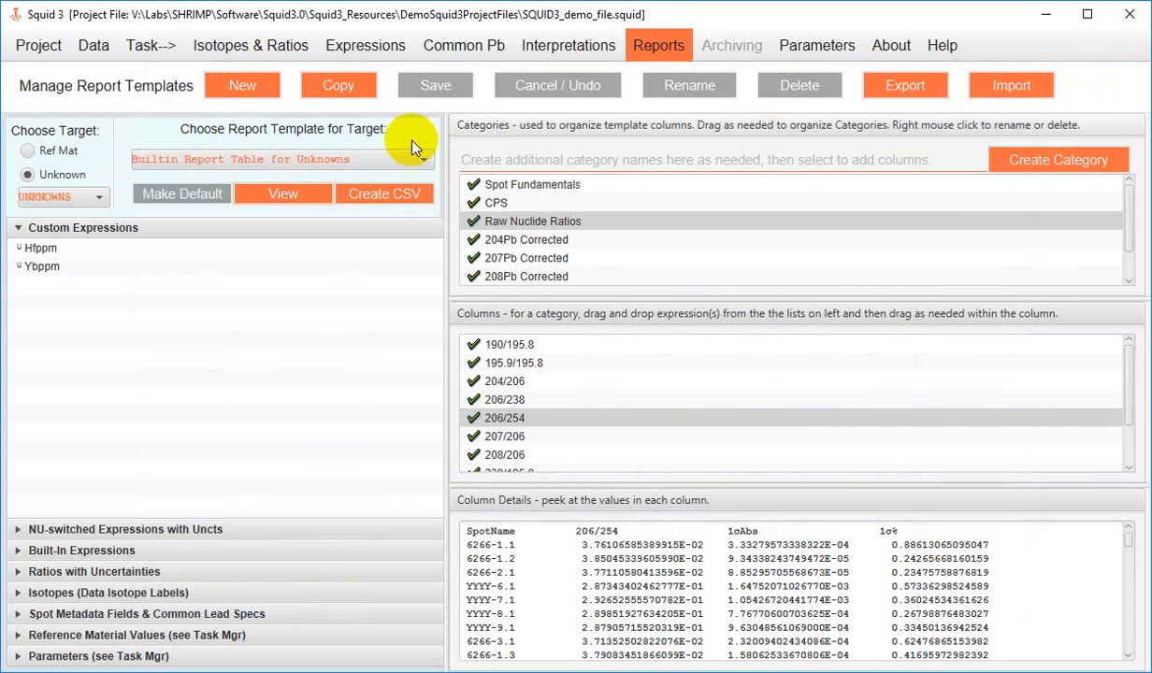
pyautogui.click(385, 197)
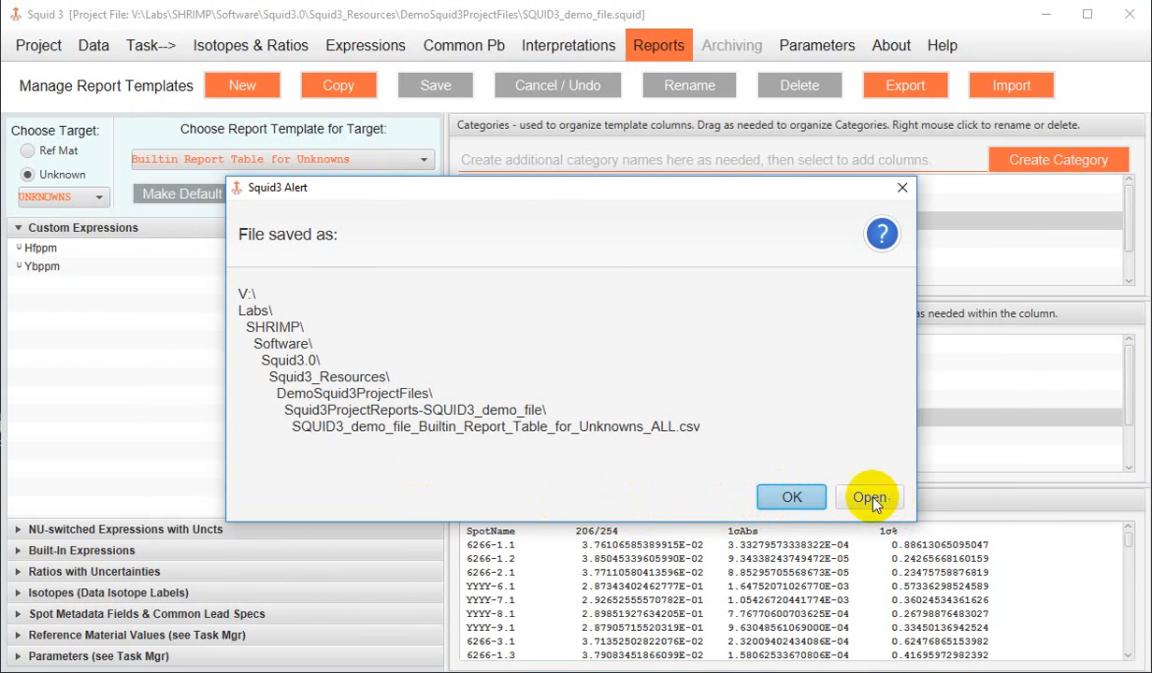
pyautogui.click(783, 497)
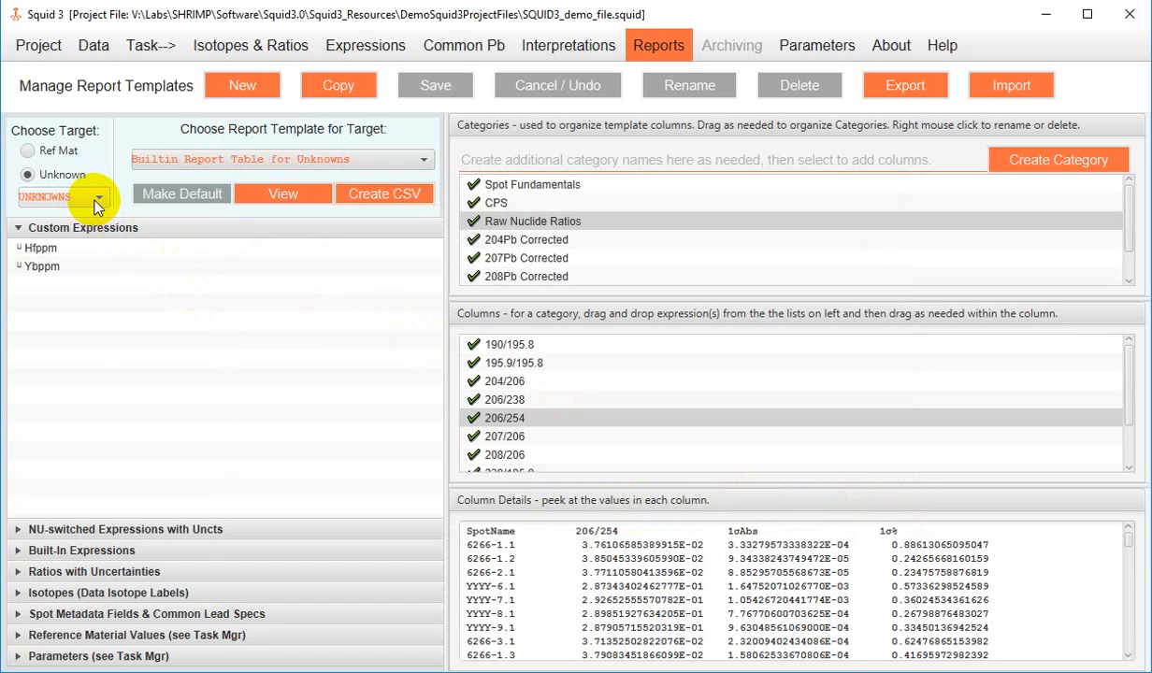
pyautogui.click(96, 198)
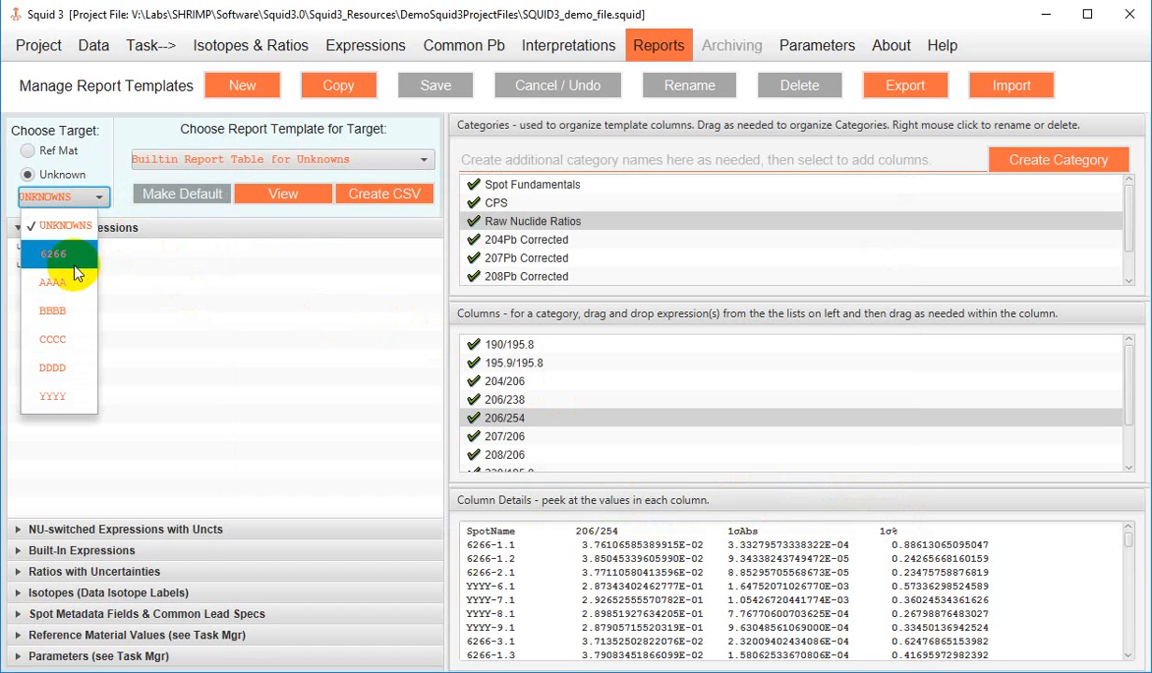
pyautogui.click(215, 368)
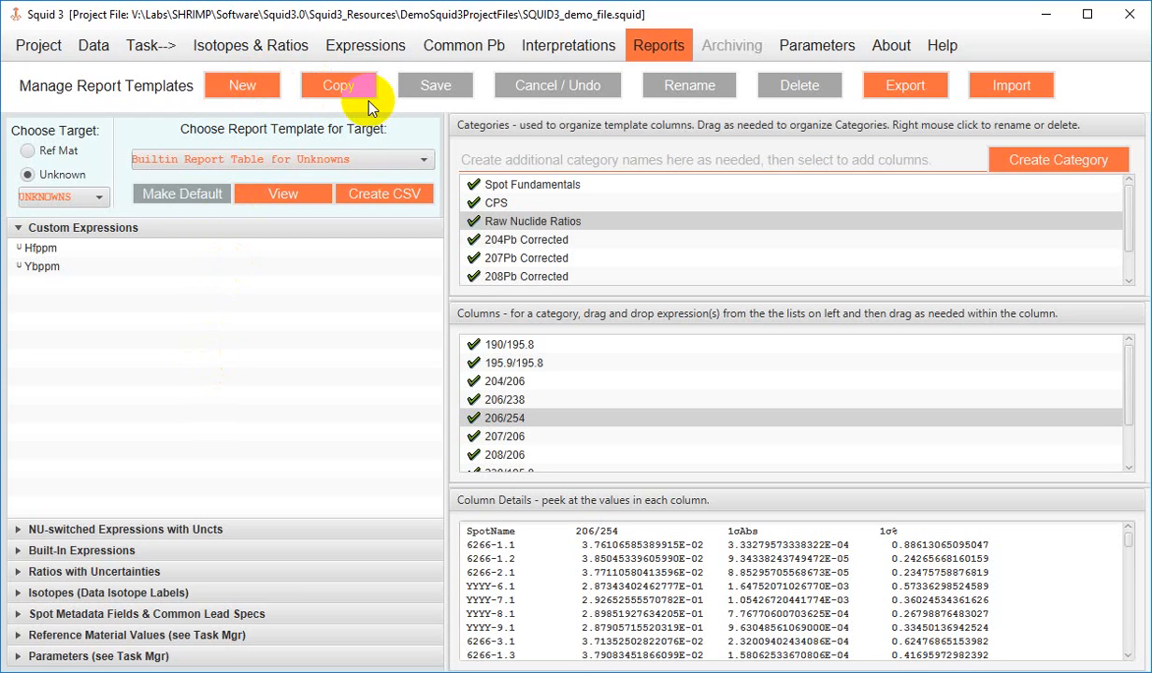
# - Copy the built-in unknowns report template under the name "new lab favourite report"
pyautogui.click(333, 77)
pyautogui.click(333, 87)
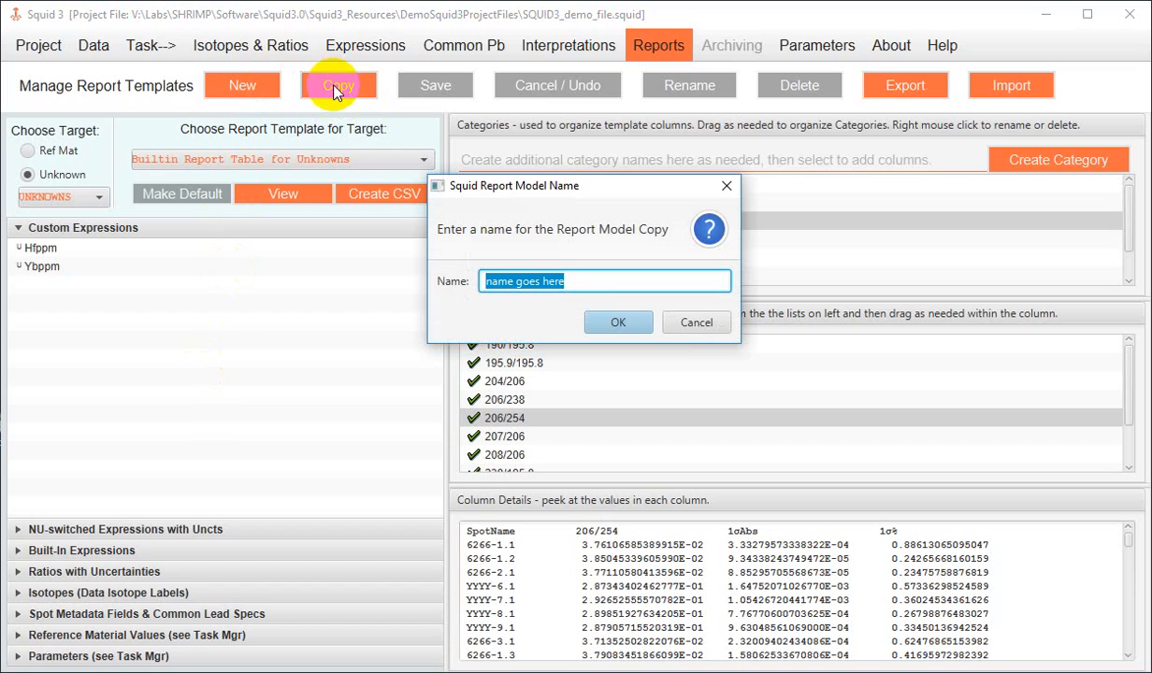
pyautogui.write('new la')
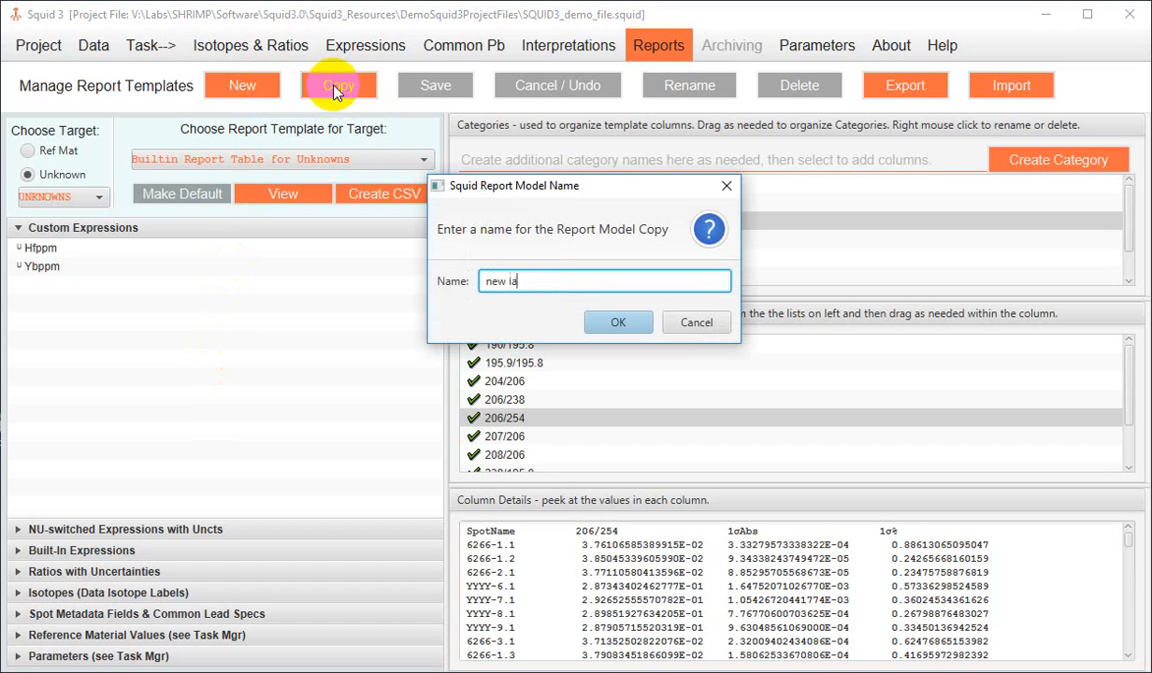
pyautogui.write('b favourite report')
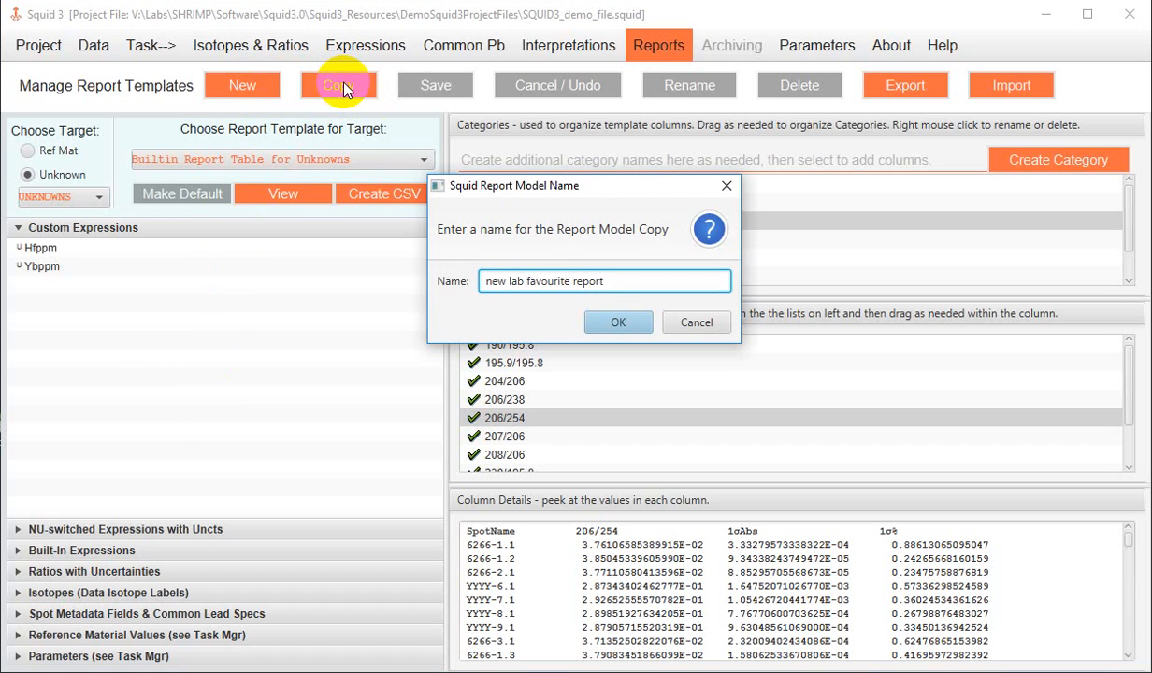
pyautogui.click(620, 322)
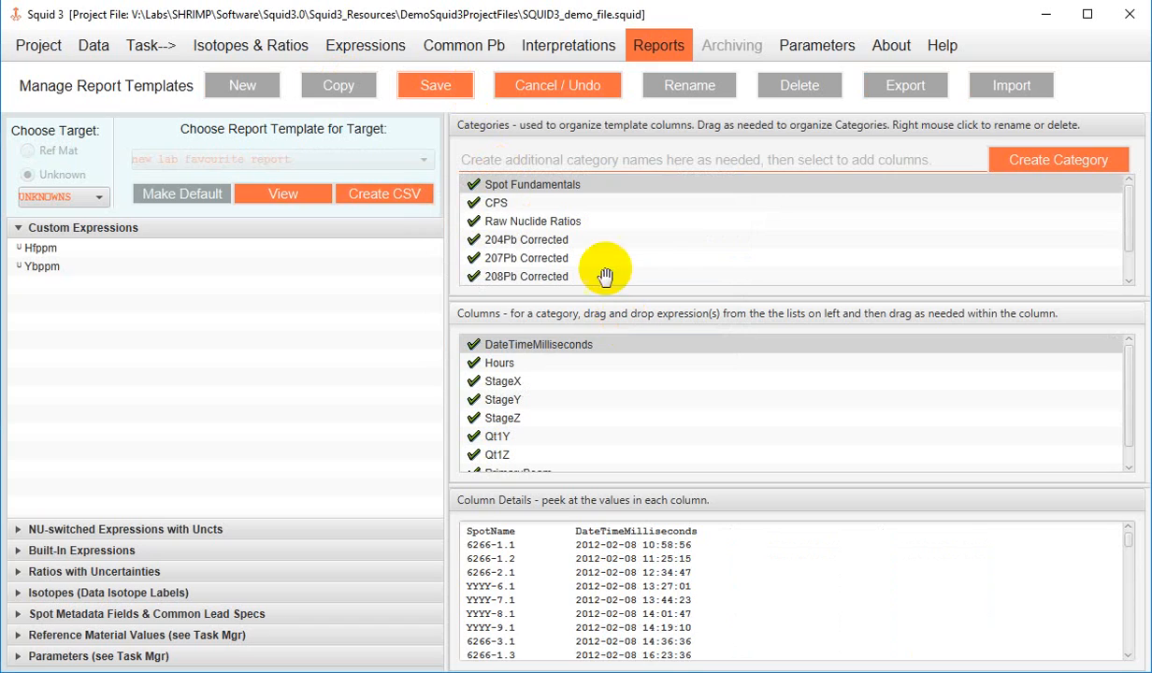
# - Create a new category named "Composition" in the copied report template
pyautogui.click(574, 161)
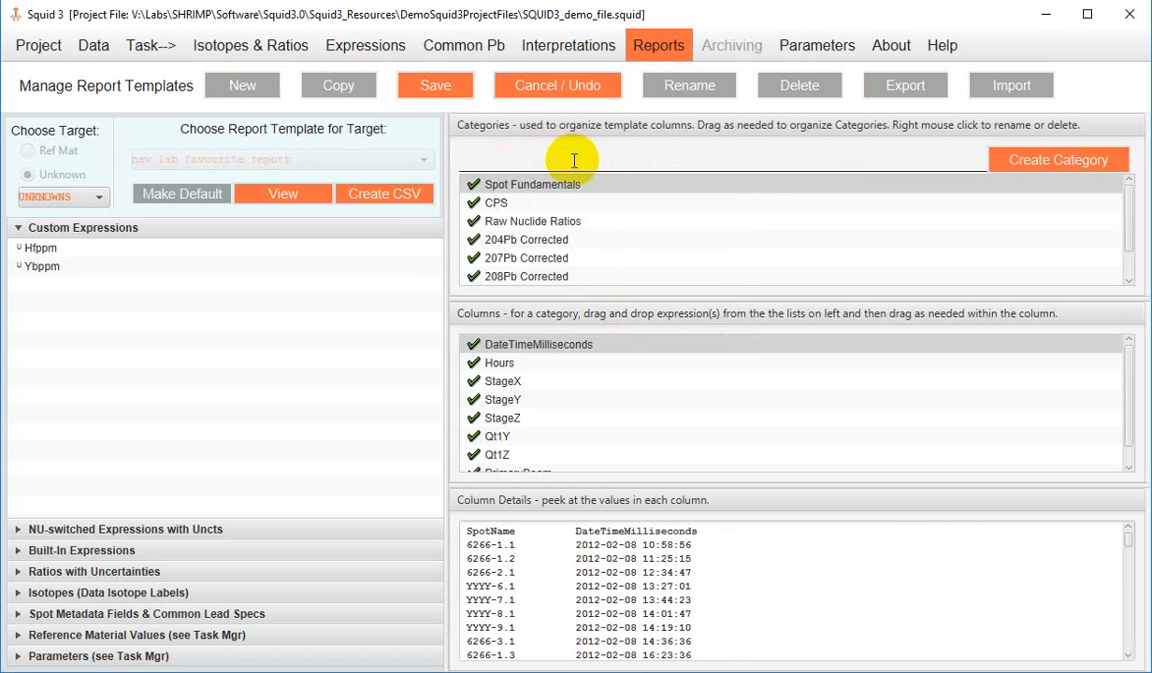
pyautogui.write('Composition')
pyautogui.click(1033, 161)
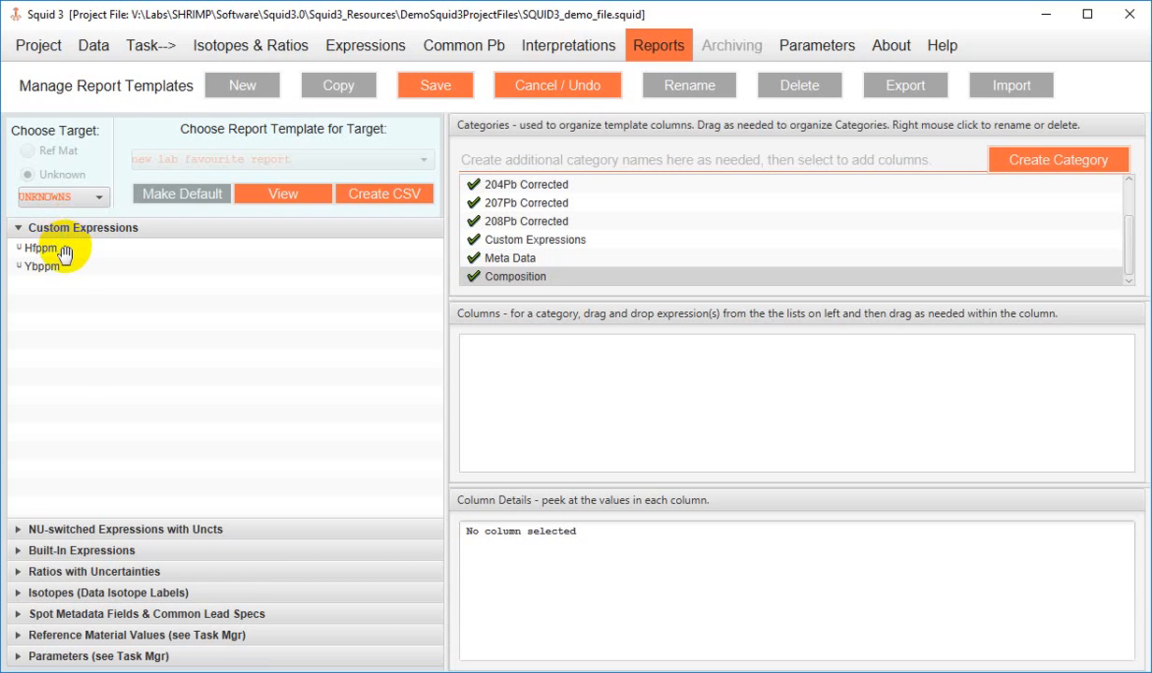
# - Add the custom expressions Hfppm and Ybppm and the NU-switched expression 232Th238U as columns of the Composition category
pyautogui.moveTo(63, 252); pyautogui.dragTo(518, 364)
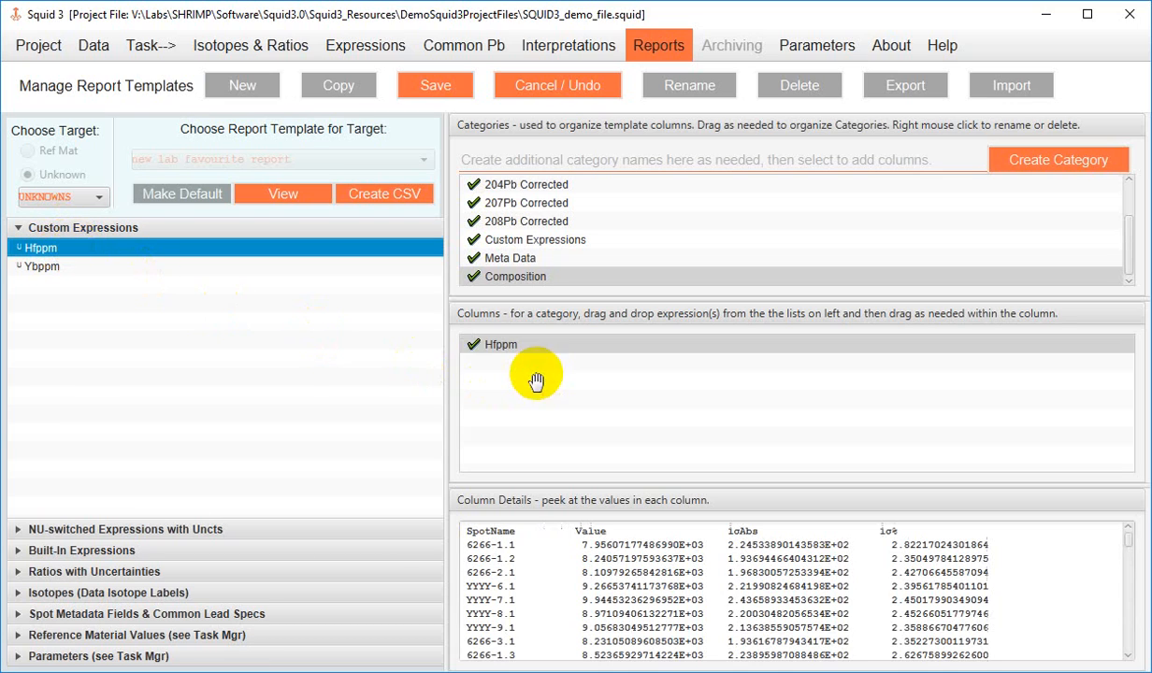
pyautogui.moveTo(131, 265); pyautogui.dragTo(495, 376)
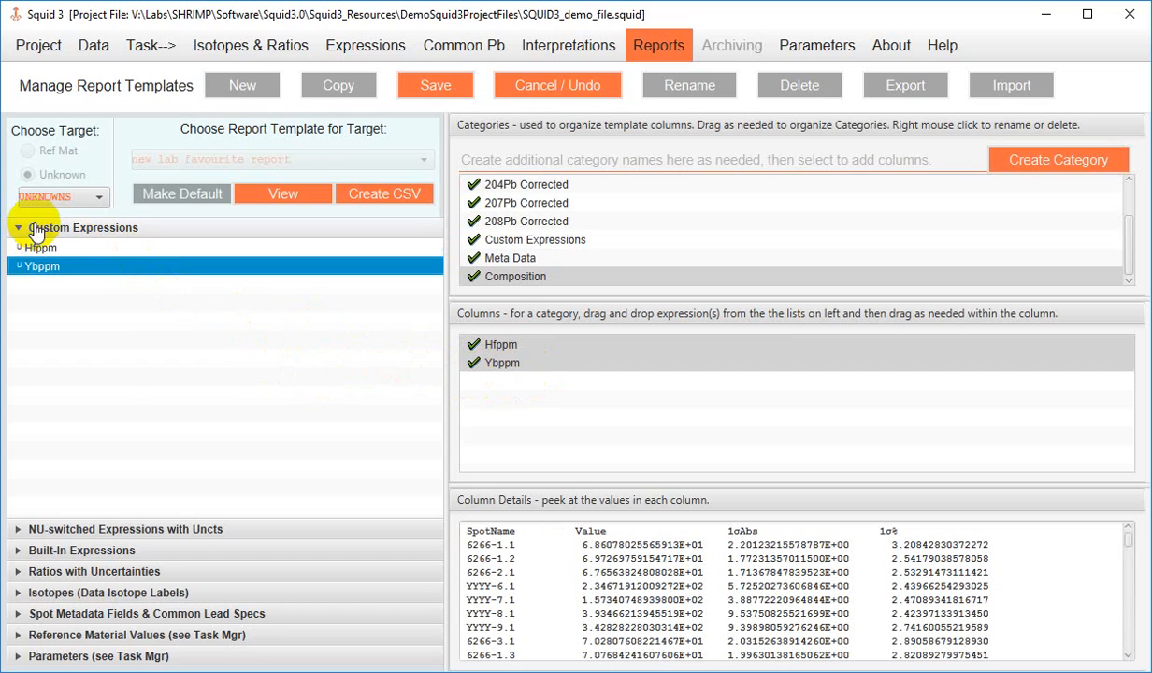
pyautogui.click(36, 230)
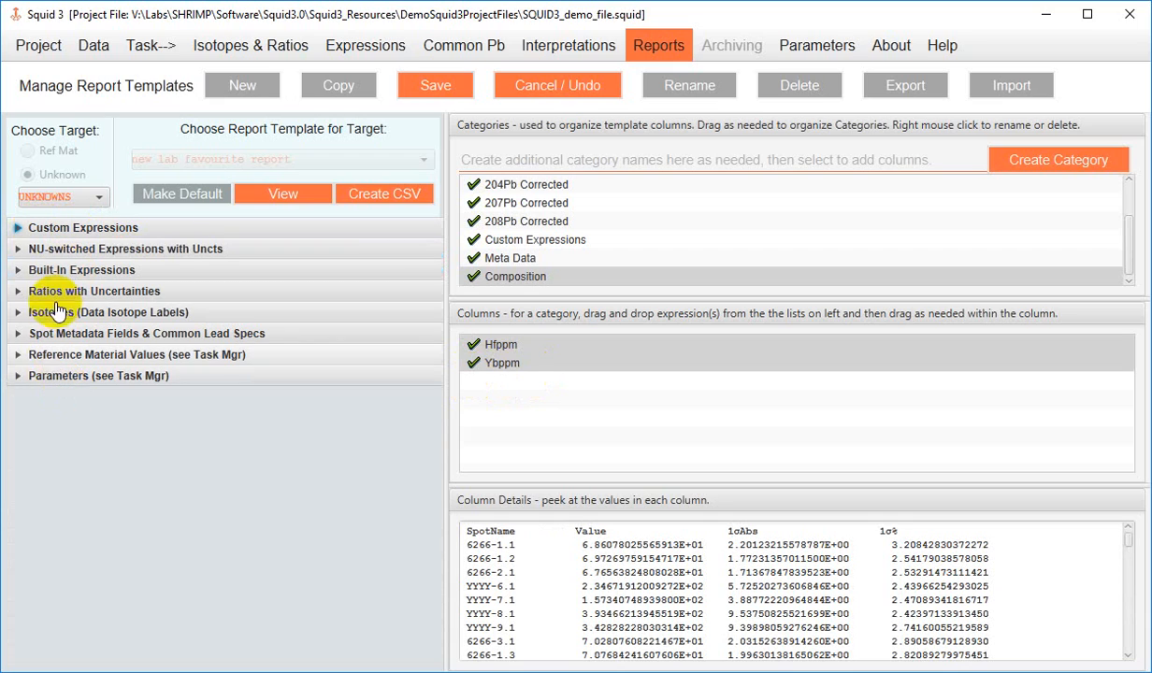
pyautogui.click(21, 253)
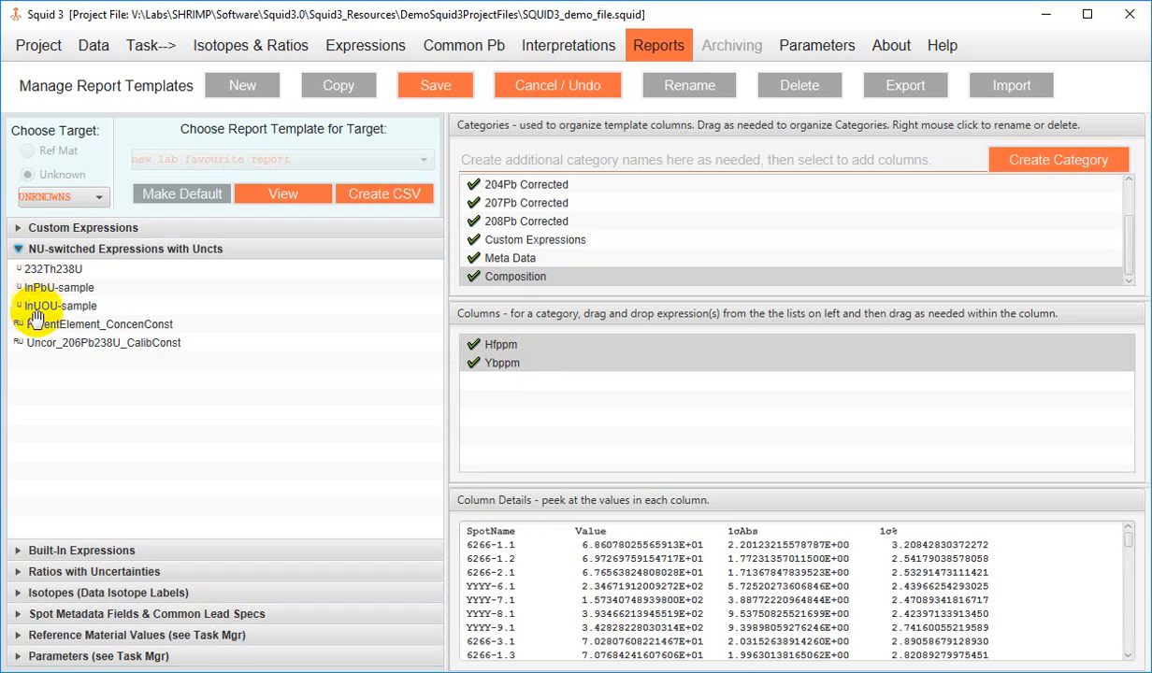
pyautogui.moveTo(42, 269); pyautogui.dragTo(477, 385)
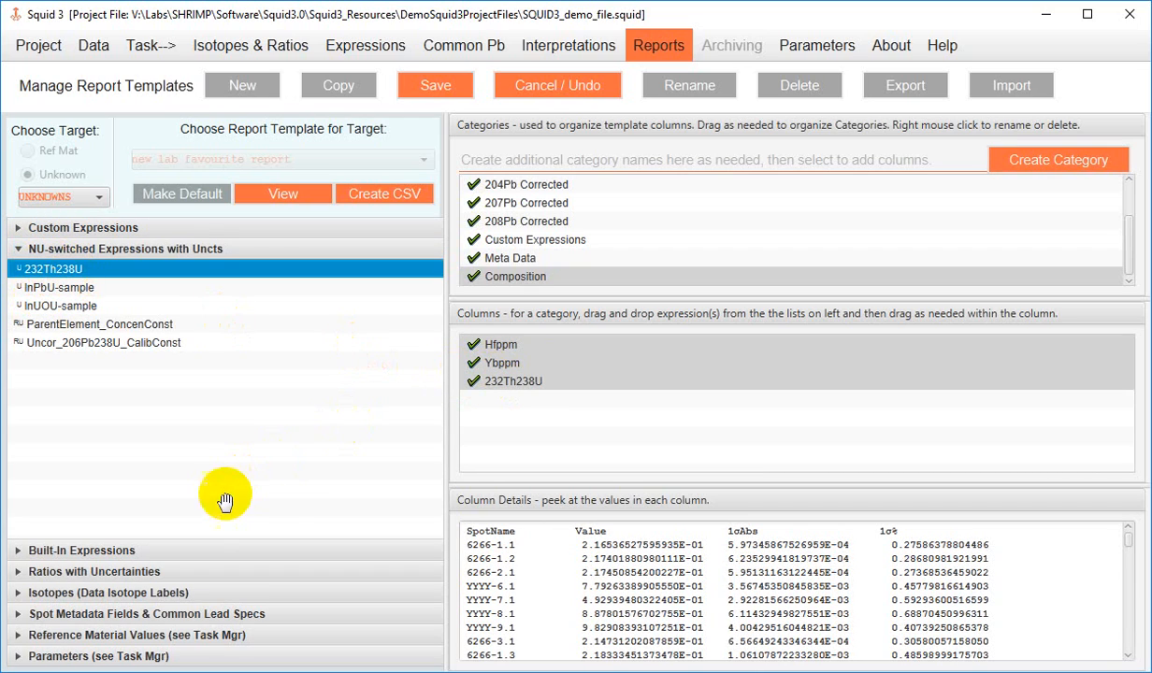
# - Add the built-in expressions U_Concen and Th_Concen as columns of the Composition category
pyautogui.click(179, 559)
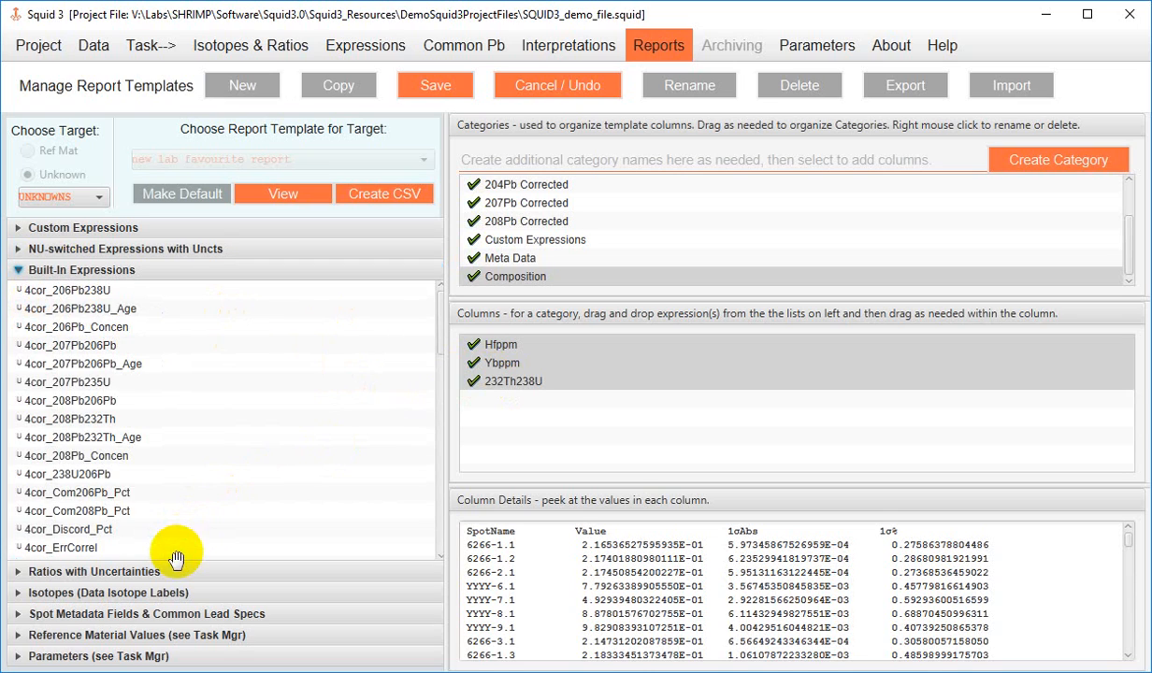
pyautogui.scroll(-5, 149, 439)
pyautogui.scroll(-2, 126, 477)
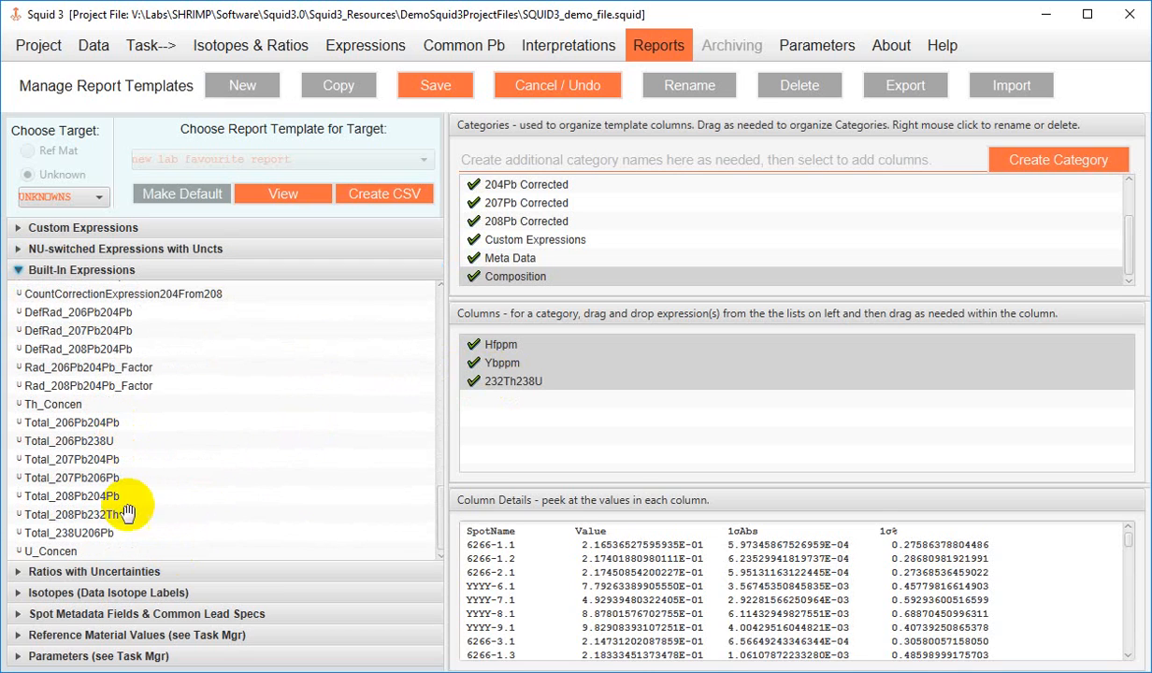
pyautogui.moveTo(124, 549); pyautogui.dragTo(506, 401)
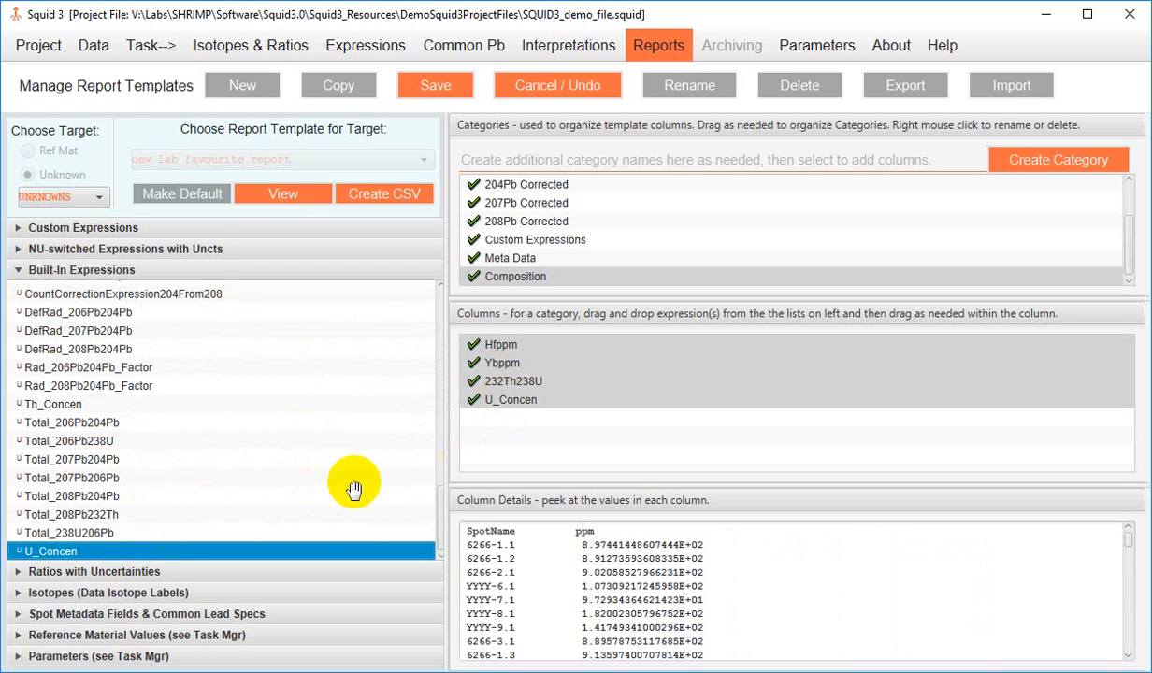
pyautogui.moveTo(140, 402); pyautogui.dragTo(544, 423)
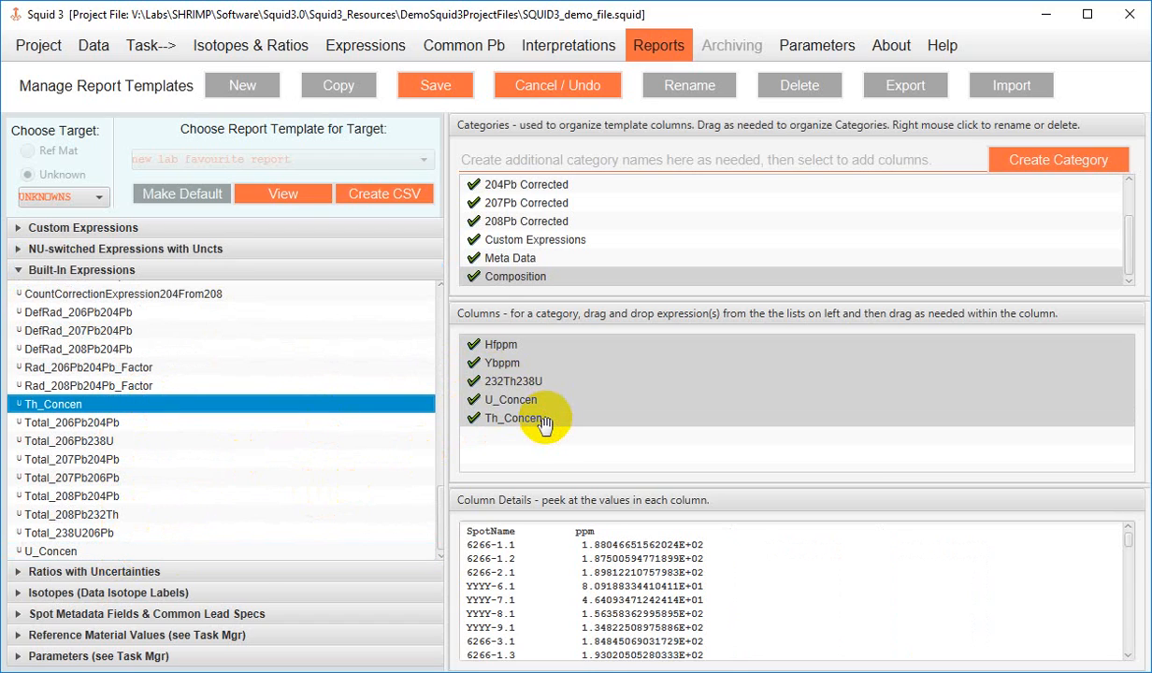
# - Delete the 208Pb Corrected category from the template
pyautogui.click(609, 205)
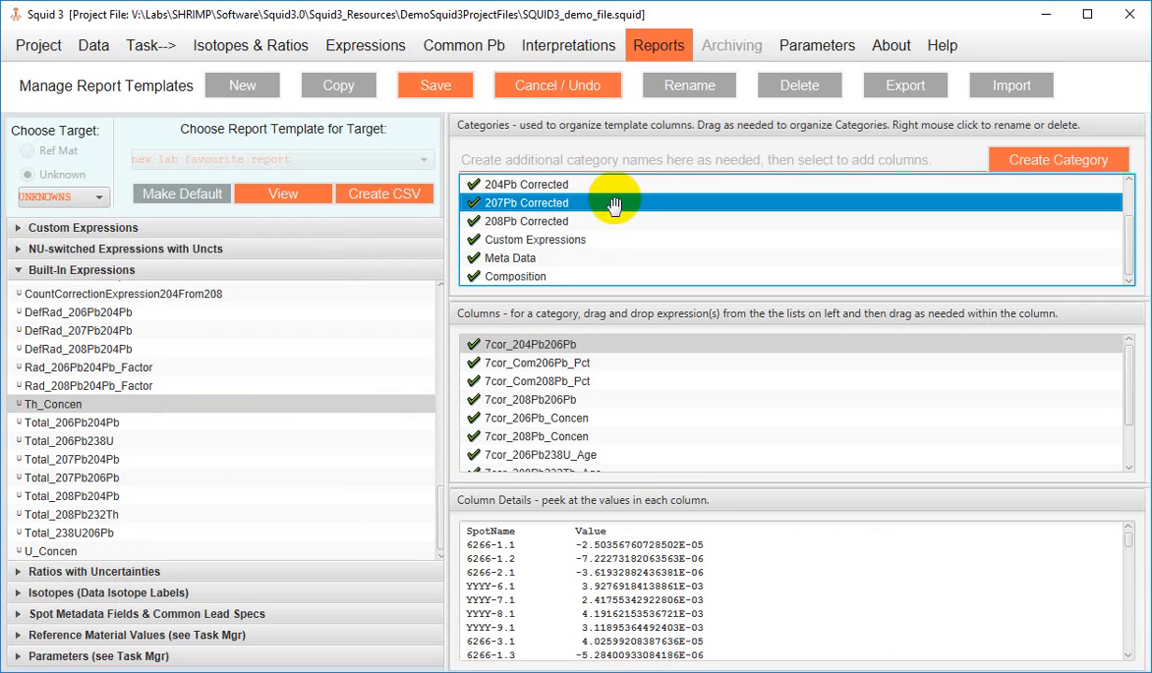
pyautogui.click(609, 222)
pyautogui.rightClick(612, 223)
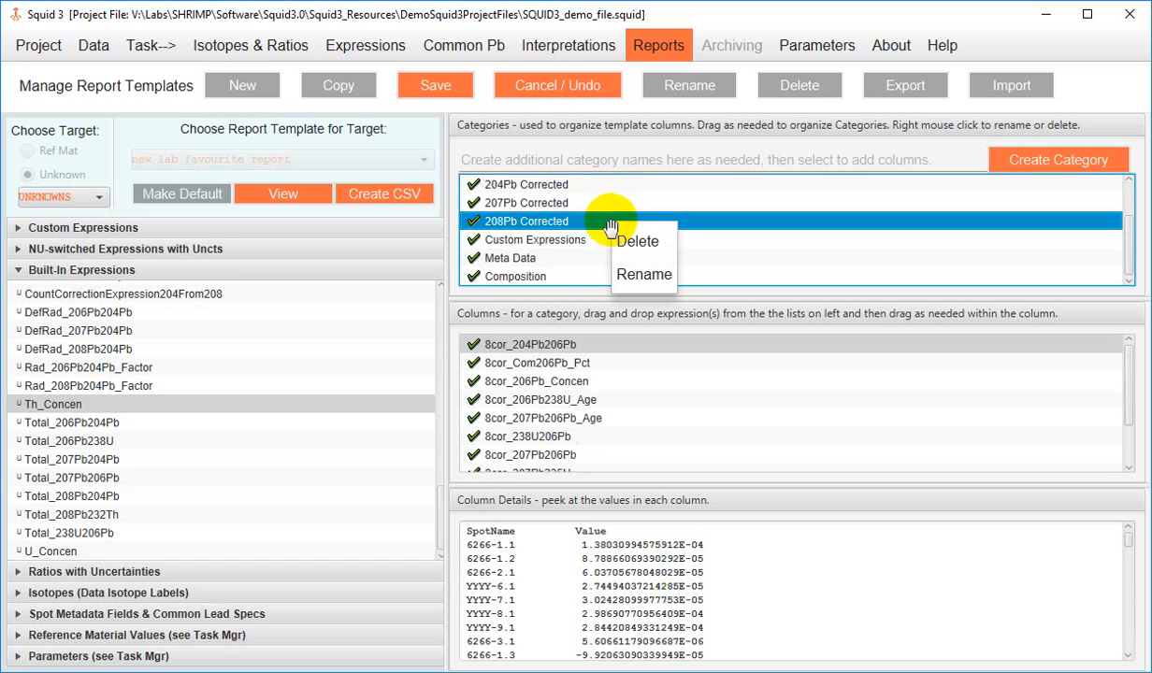
pyautogui.click(644, 243)
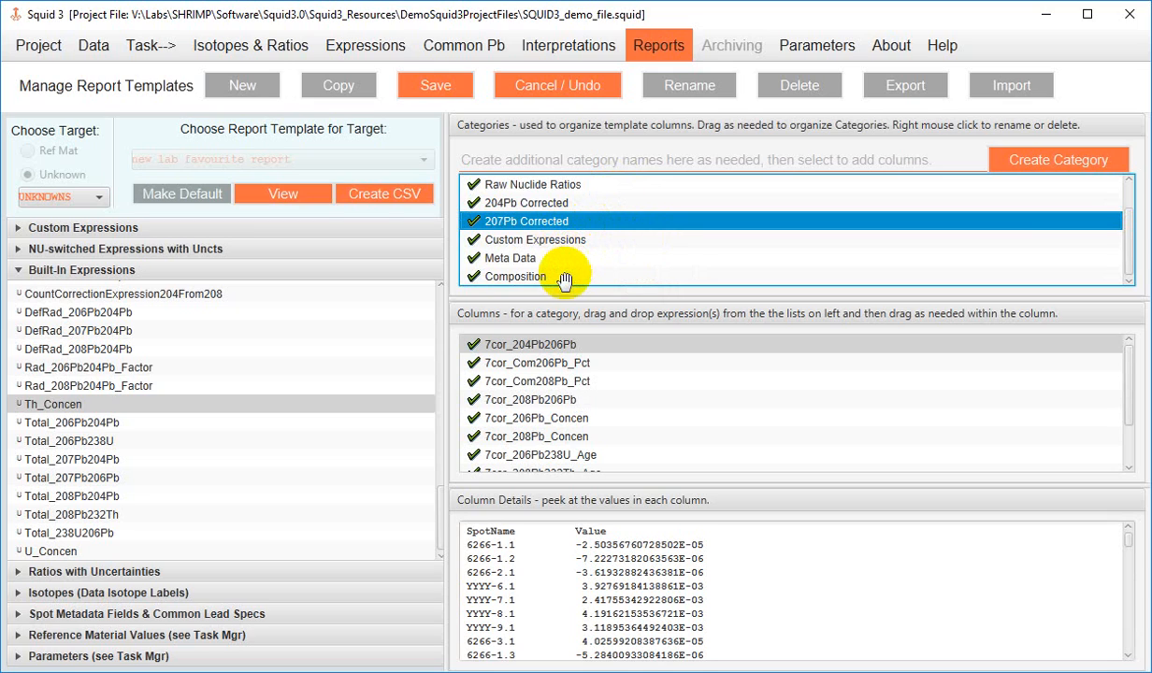
# - Move the Composition category ahead of Raw Nuclide Ratios and place its 232Th238U column after Th_Concen
pyautogui.moveTo(544, 273); pyautogui.dragTo(584, 186)
pyautogui.moveTo(488, 374); pyautogui.dragTo(567, 434)
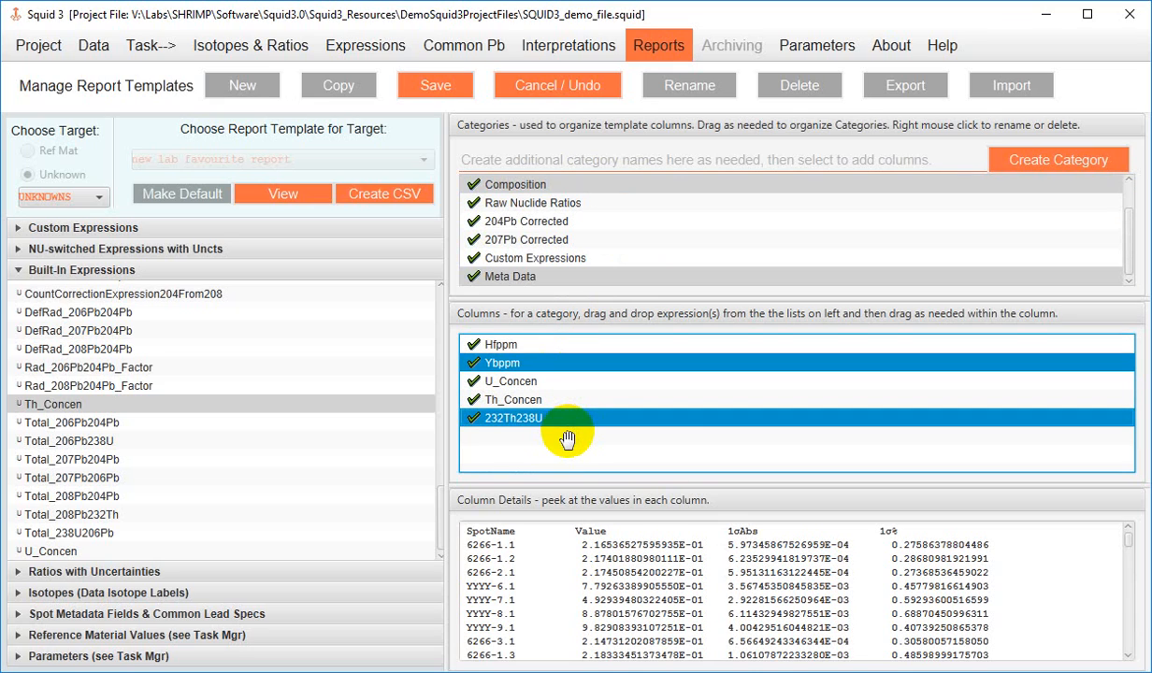
# - Save the template and export it as "new lab favourite report.xml" to the GSC report templates folder
pyautogui.click(429, 86)
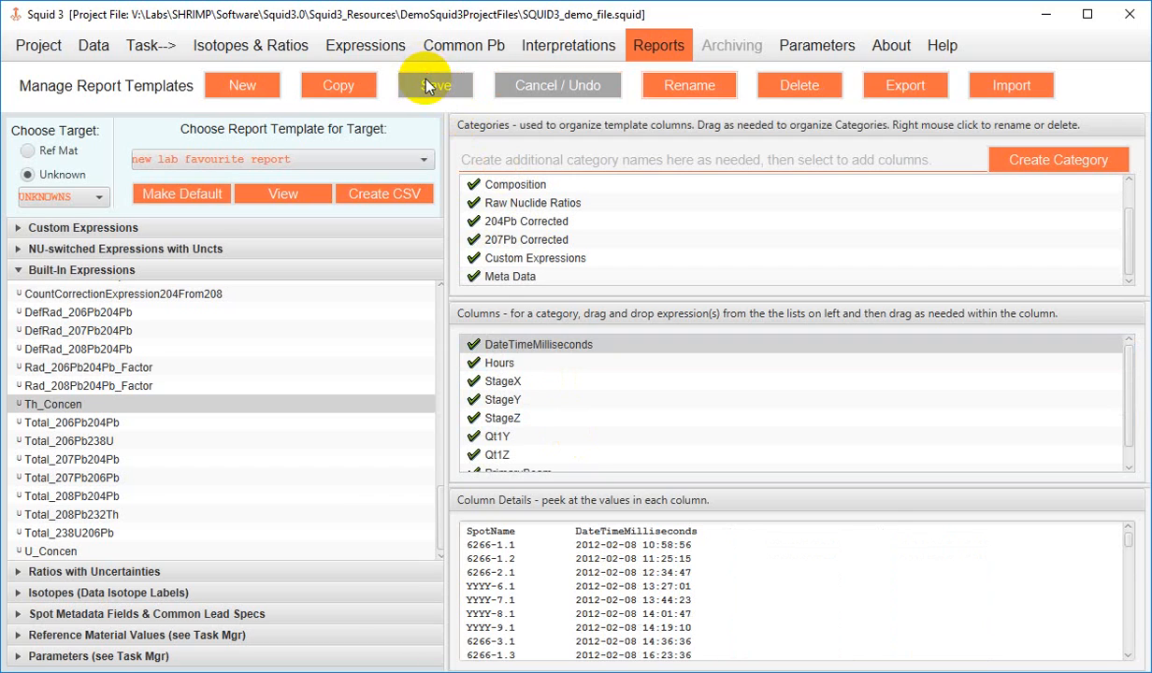
pyautogui.click(884, 84)
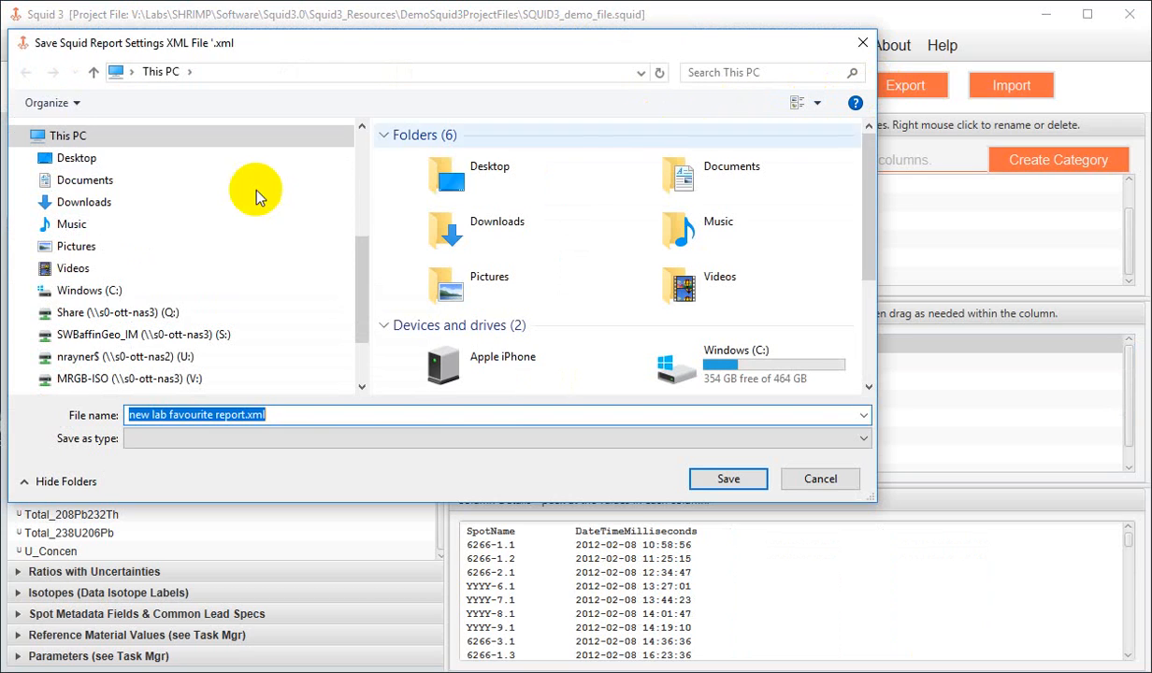
pyautogui.click(457, 185)
pyautogui.doubleClick(457, 185)
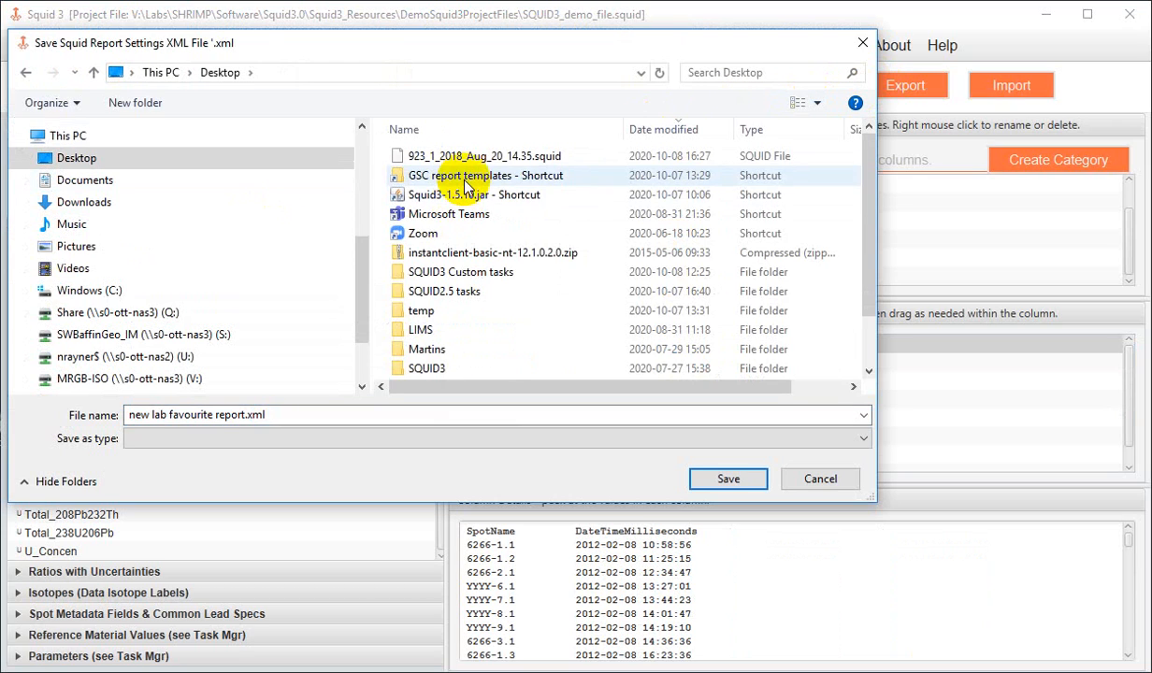
pyautogui.doubleClick(462, 172)
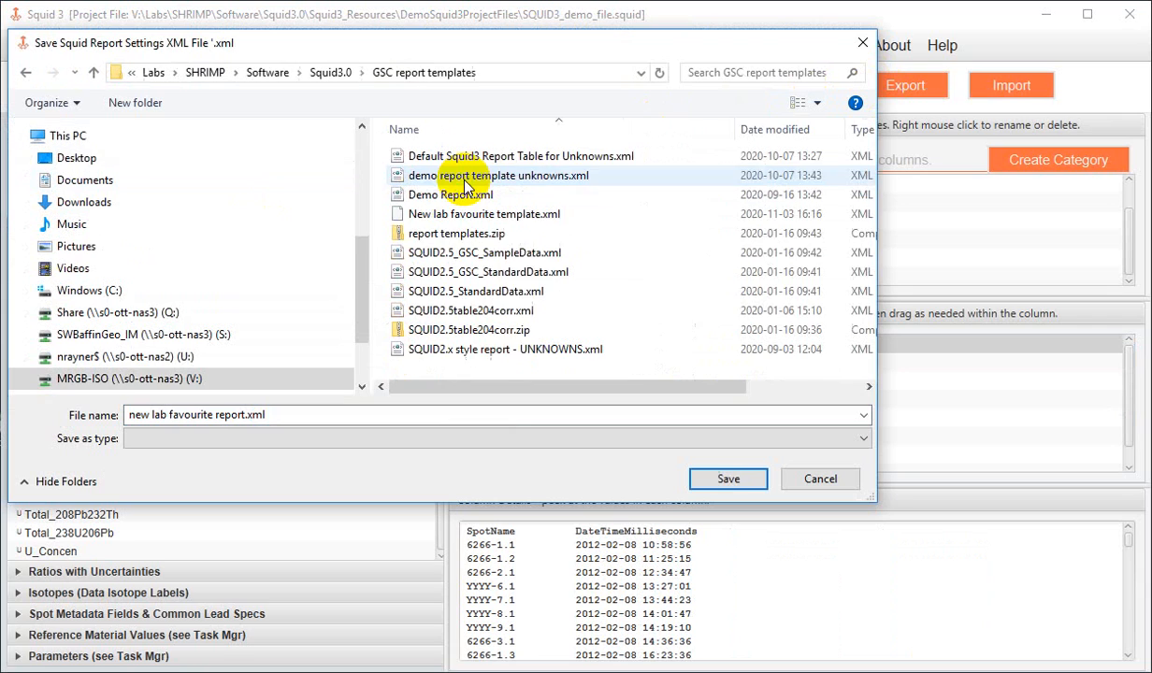
pyautogui.click(730, 479)
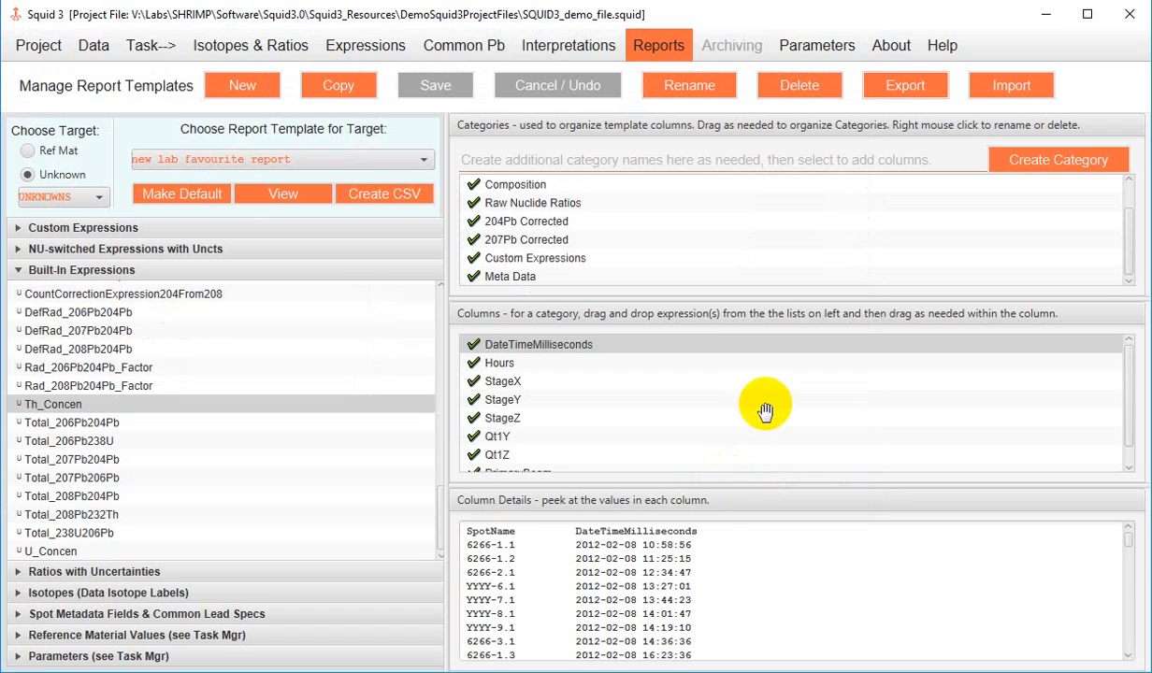
# - Make the "new lab favourite report" template the default for unknowns
pyautogui.click(192, 199)
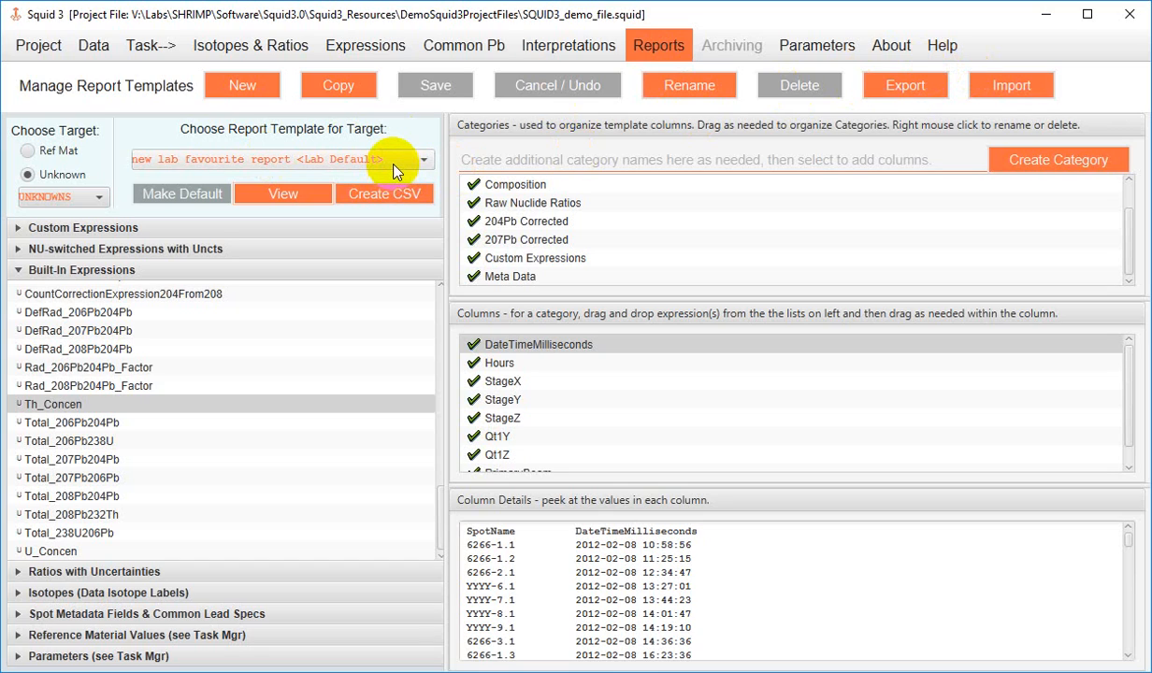
# - Import the SQUID2.5_GSC_StandardData.xml report template from the GSC report templates folder
pyautogui.click(1008, 87)
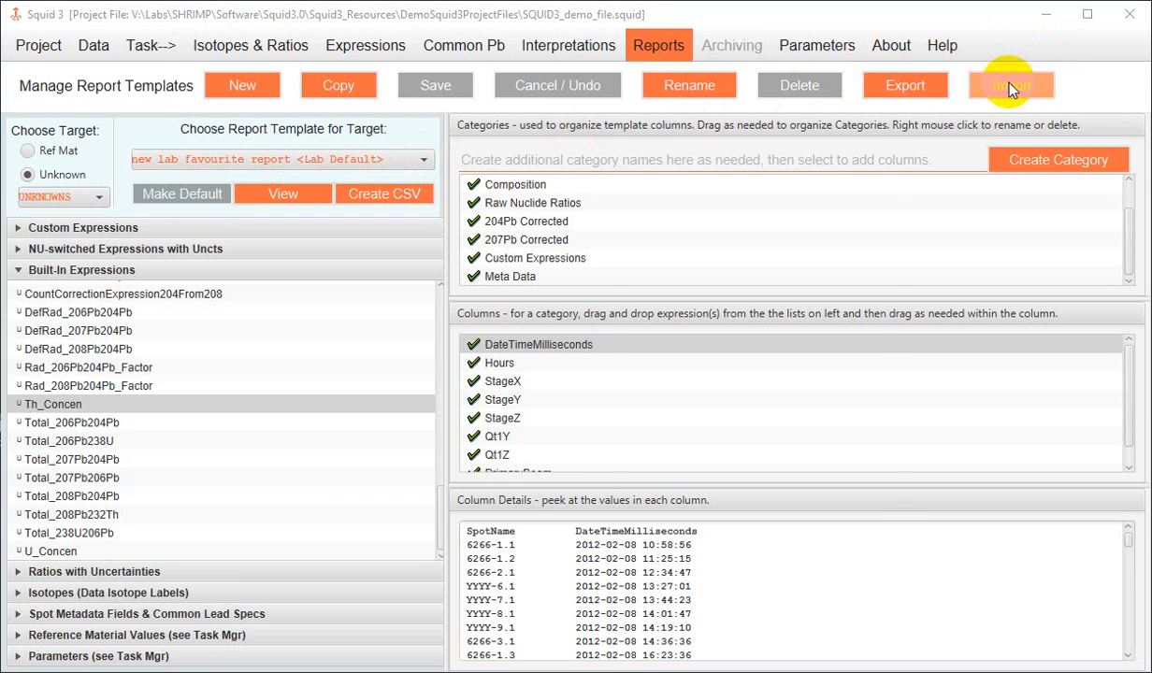
pyautogui.click(408, 178)
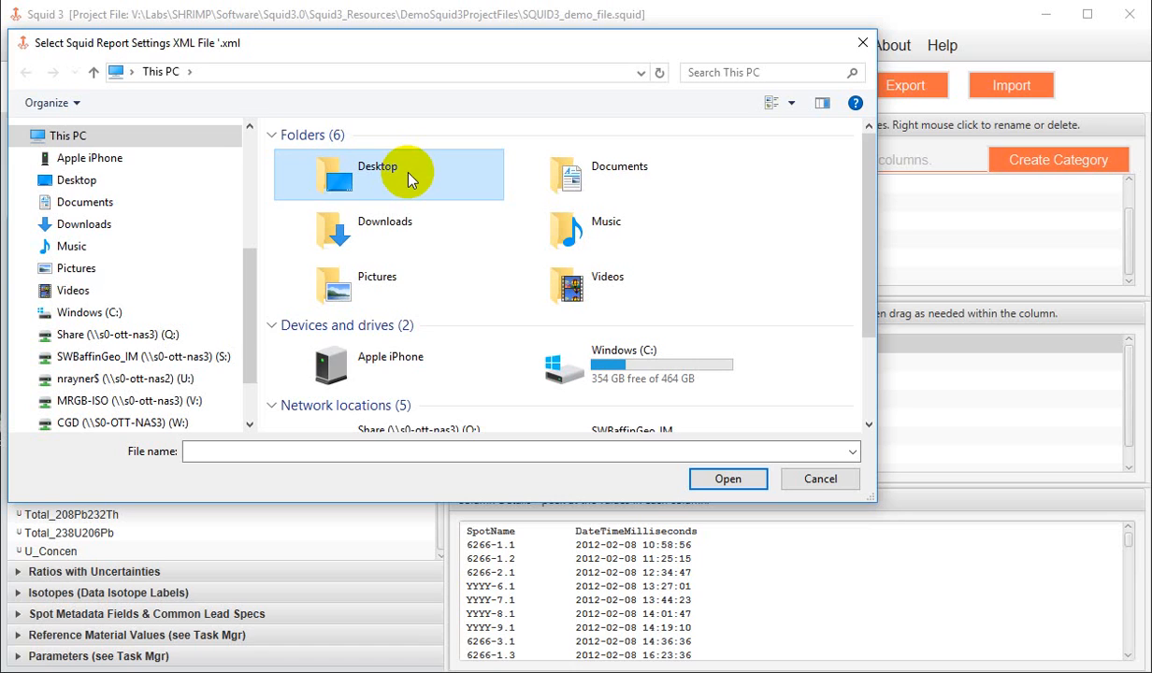
pyautogui.doubleClick(408, 178)
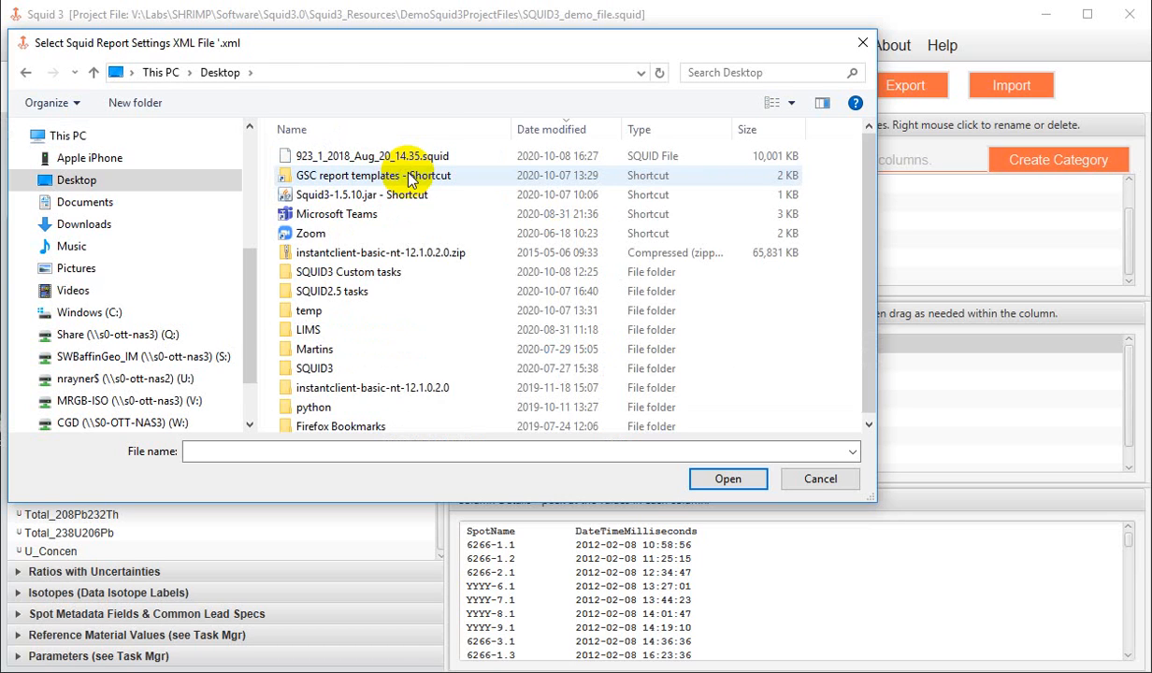
pyautogui.doubleClick(409, 163)
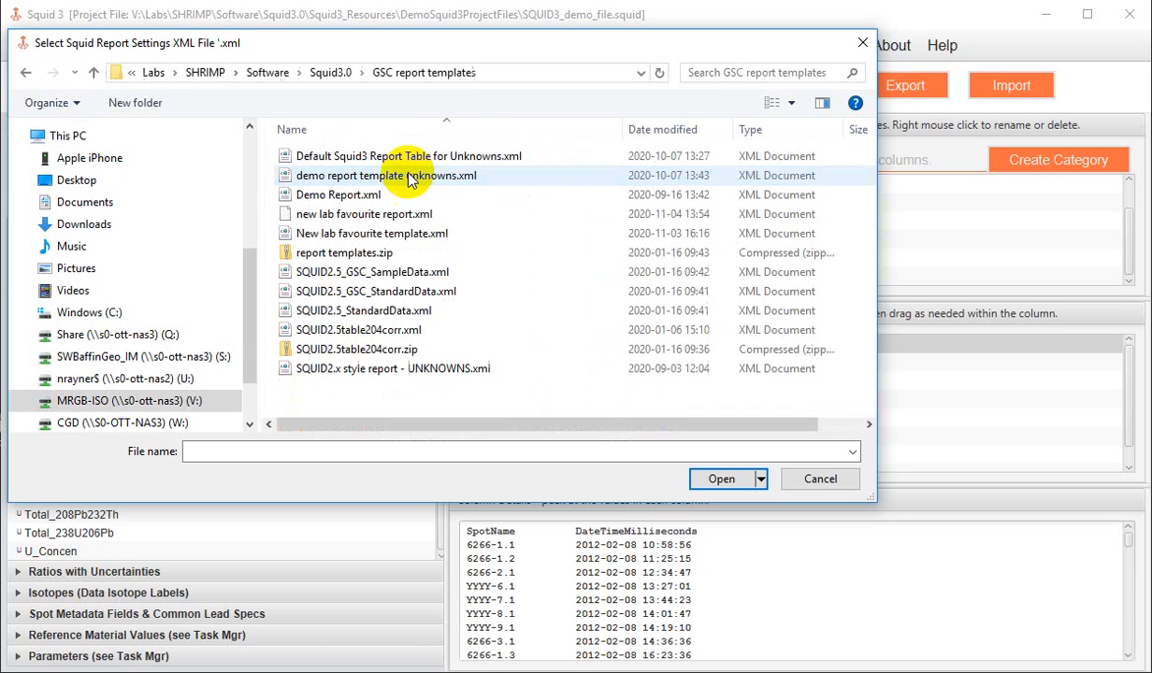
pyautogui.click(408, 292)
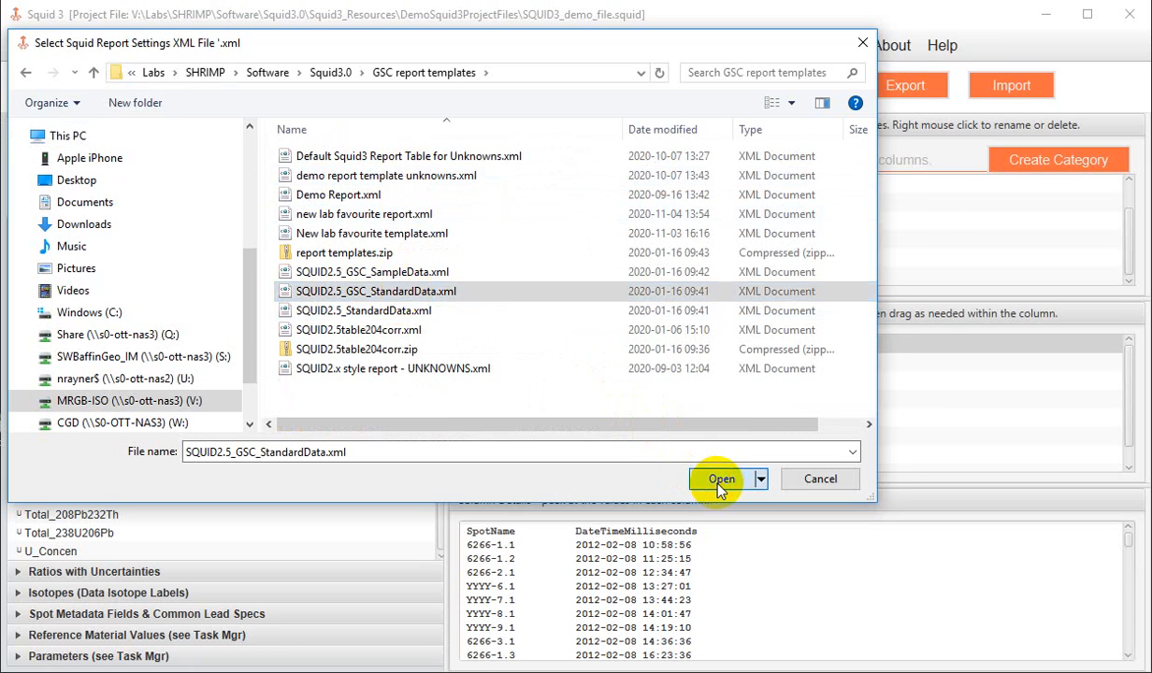
pyautogui.click(719, 482)
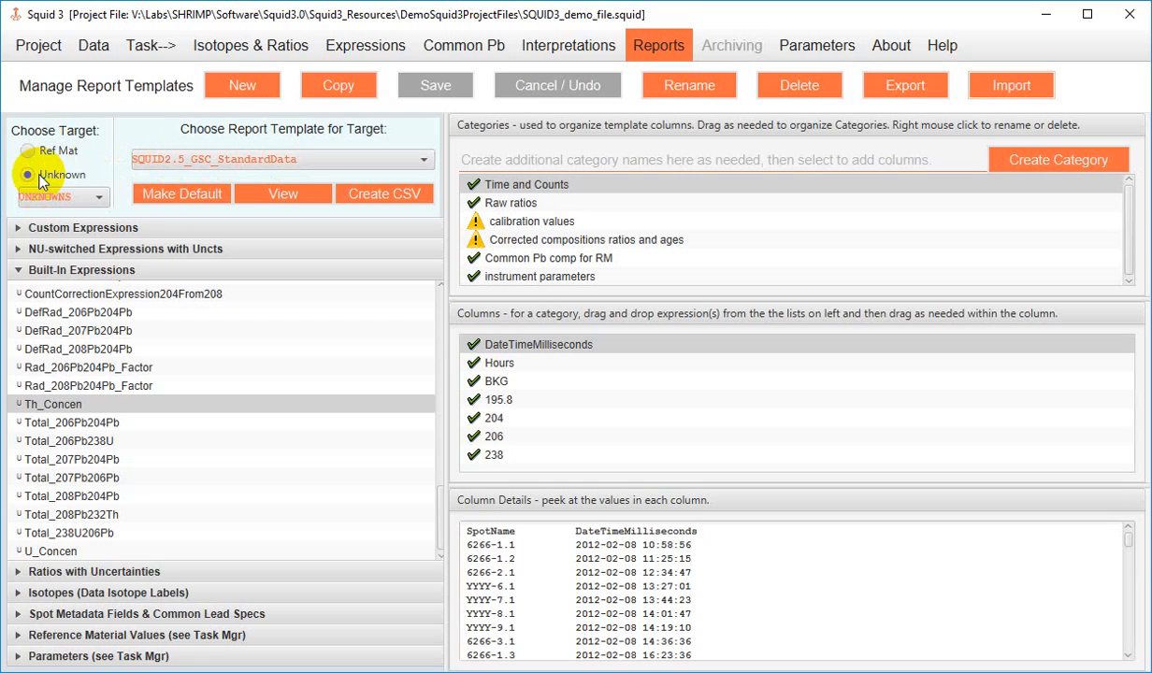
# - Inspect the calibration values category and delete the imported SQUID2.5_GSC_StandardData template
pyautogui.click(512, 221)
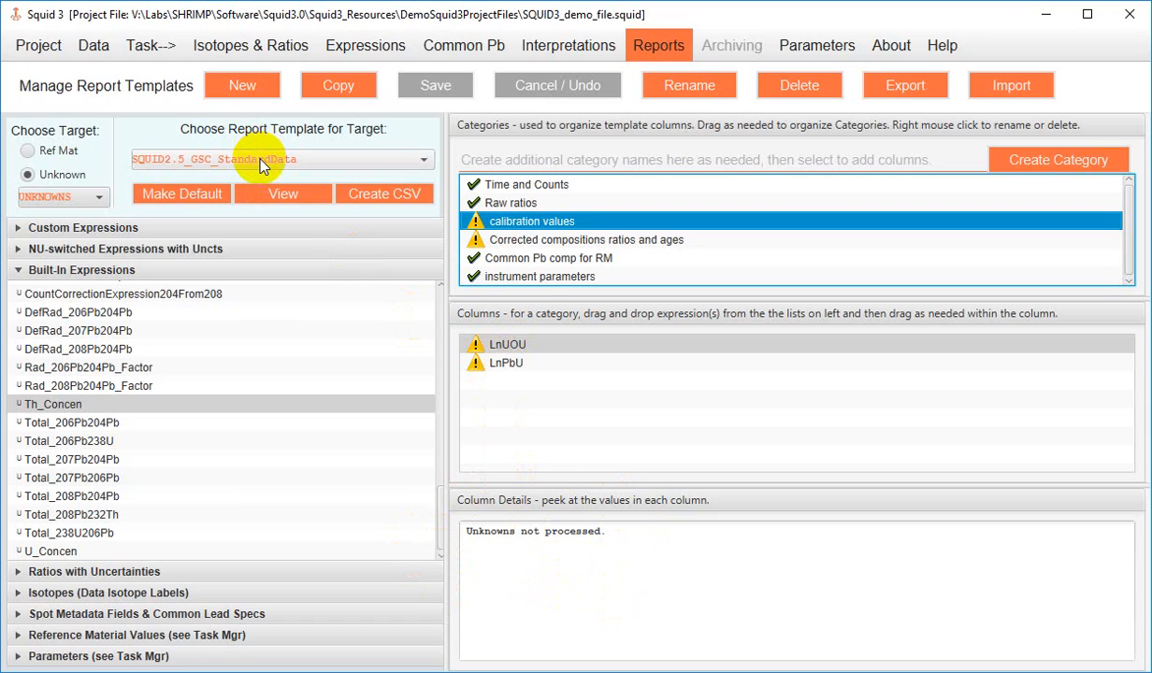
pyautogui.click(807, 88)
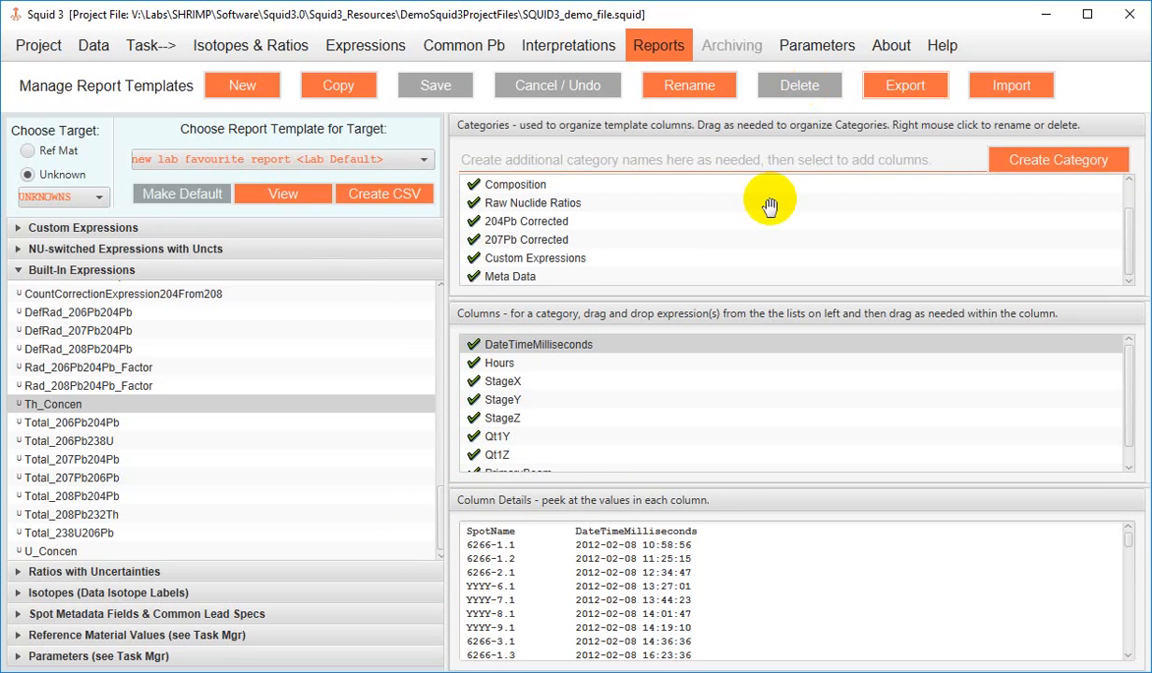
# - Display the Weighted Mean Plot and Sort Report template and open the weighted means interpretation for unknowns
pyautogui.click(402, 162)
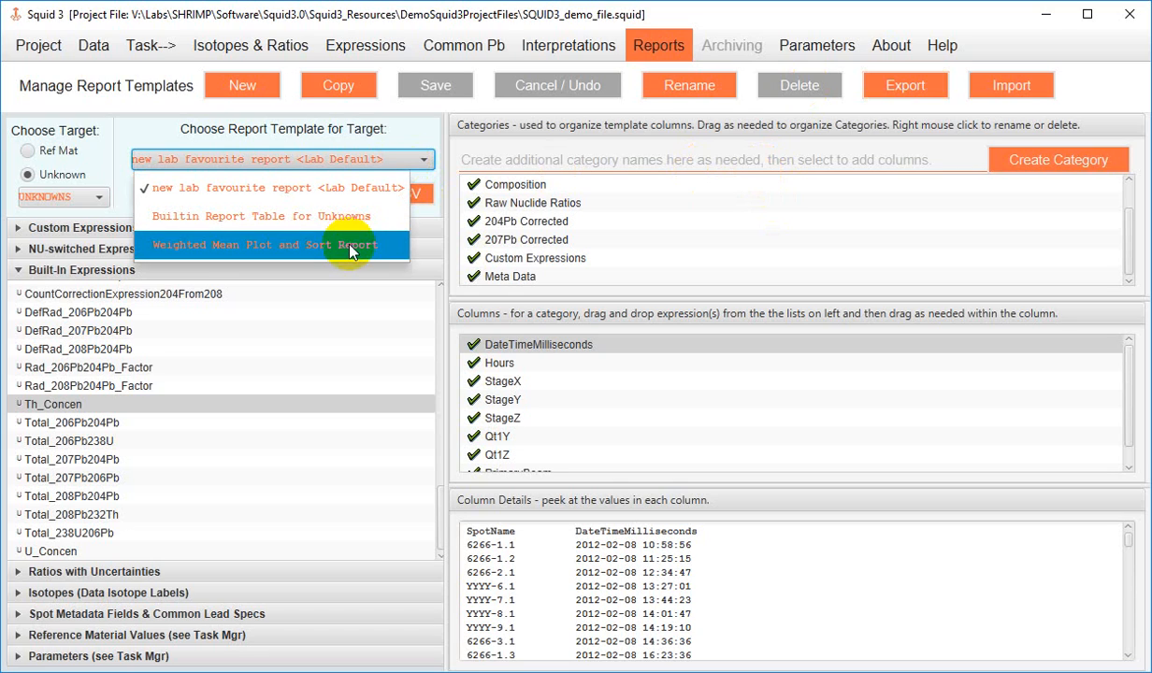
pyautogui.click(350, 247)
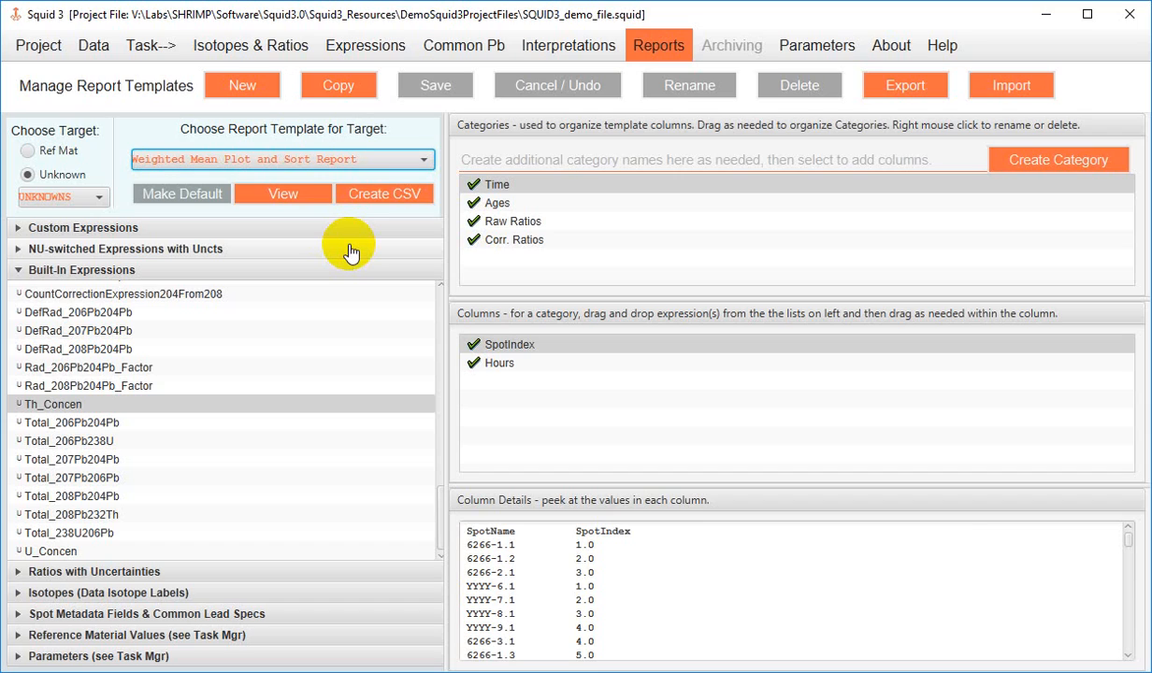
pyautogui.click(577, 49)
pyautogui.moveTo(611, 113)
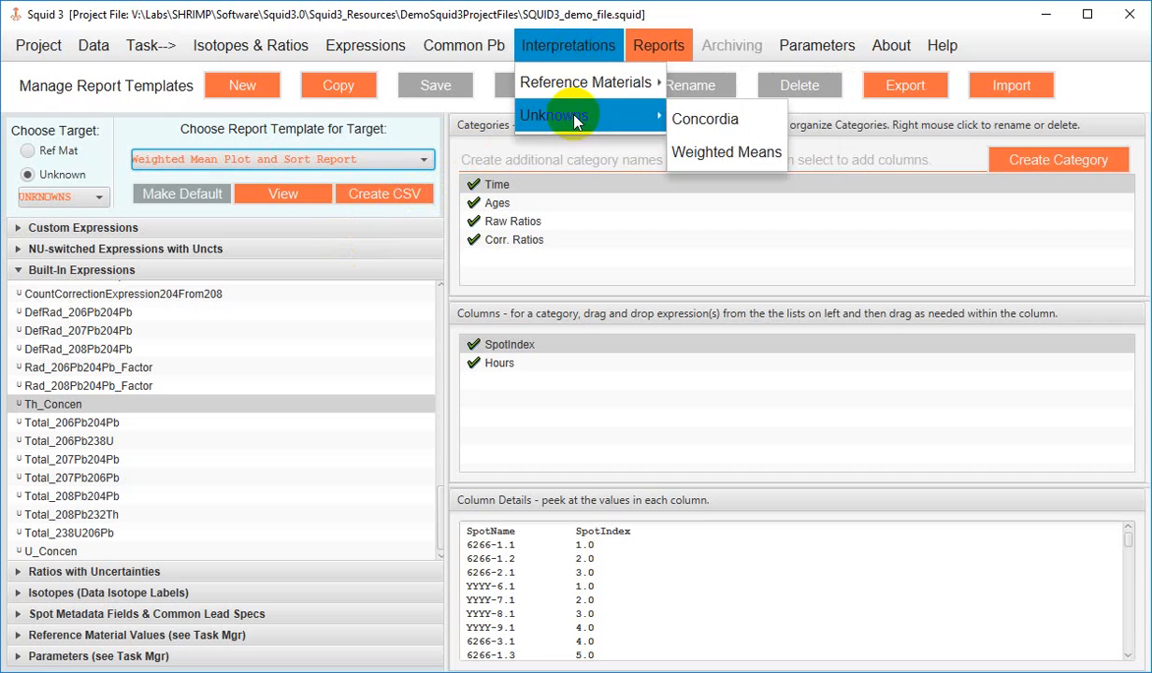
pyautogui.click(757, 159)
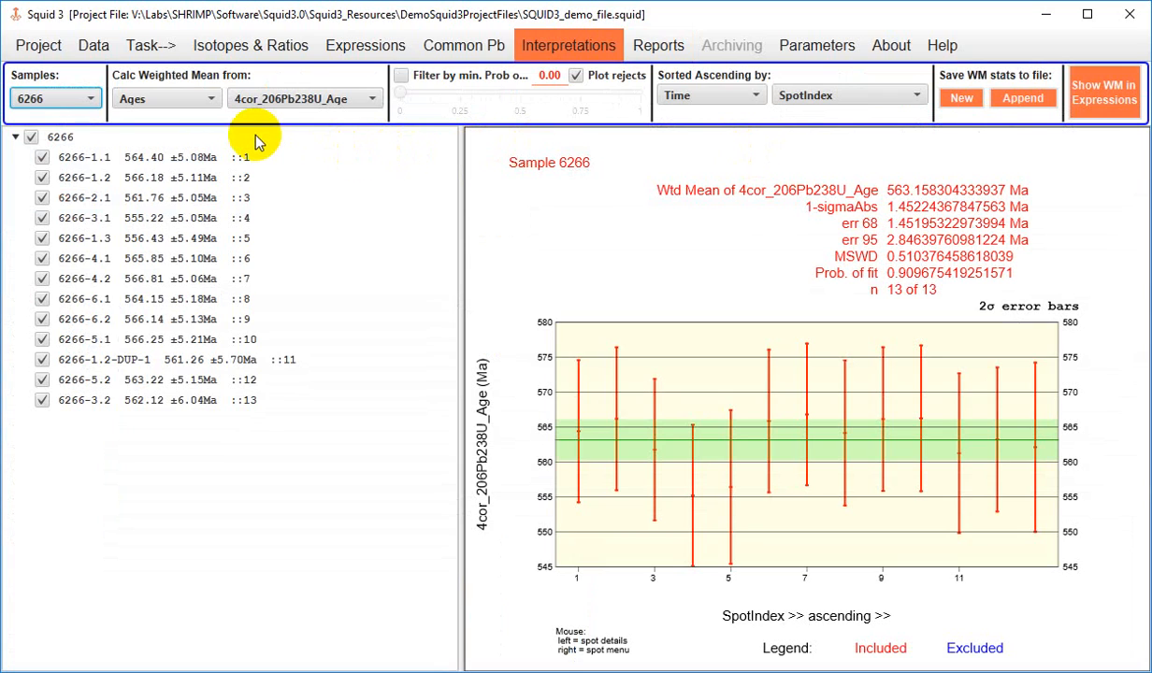
# - Examine the categories offered for calculating and for sorting the weighted means of sample 6266
pyautogui.click(206, 101)
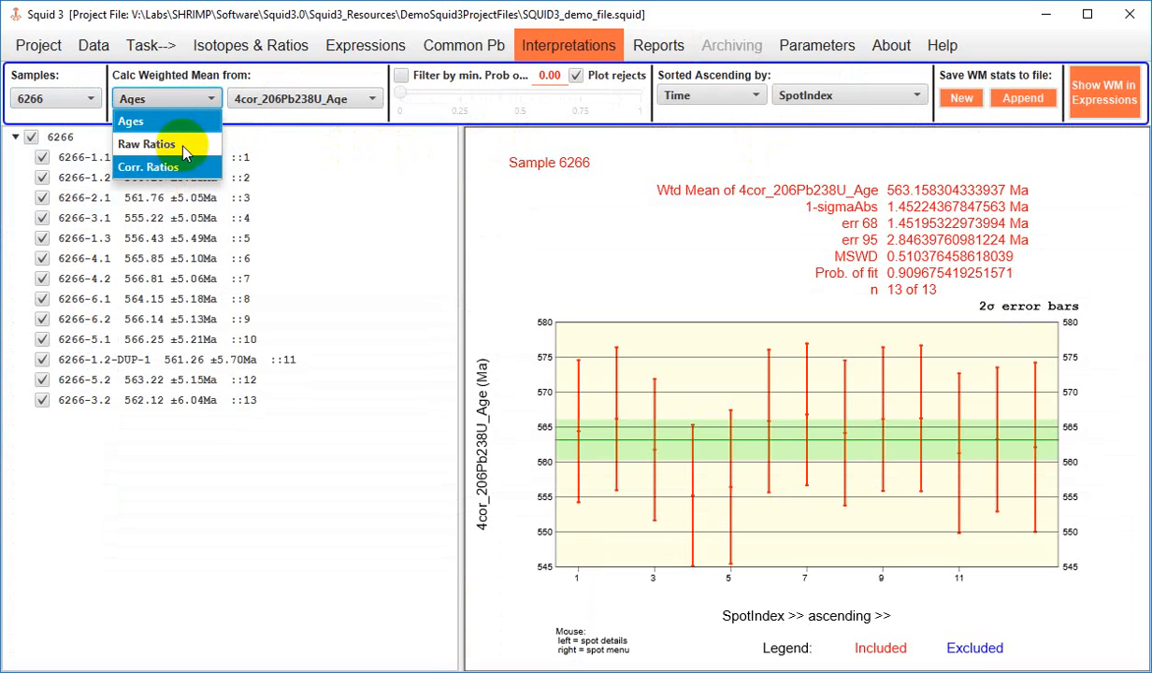
pyautogui.click(187, 97)
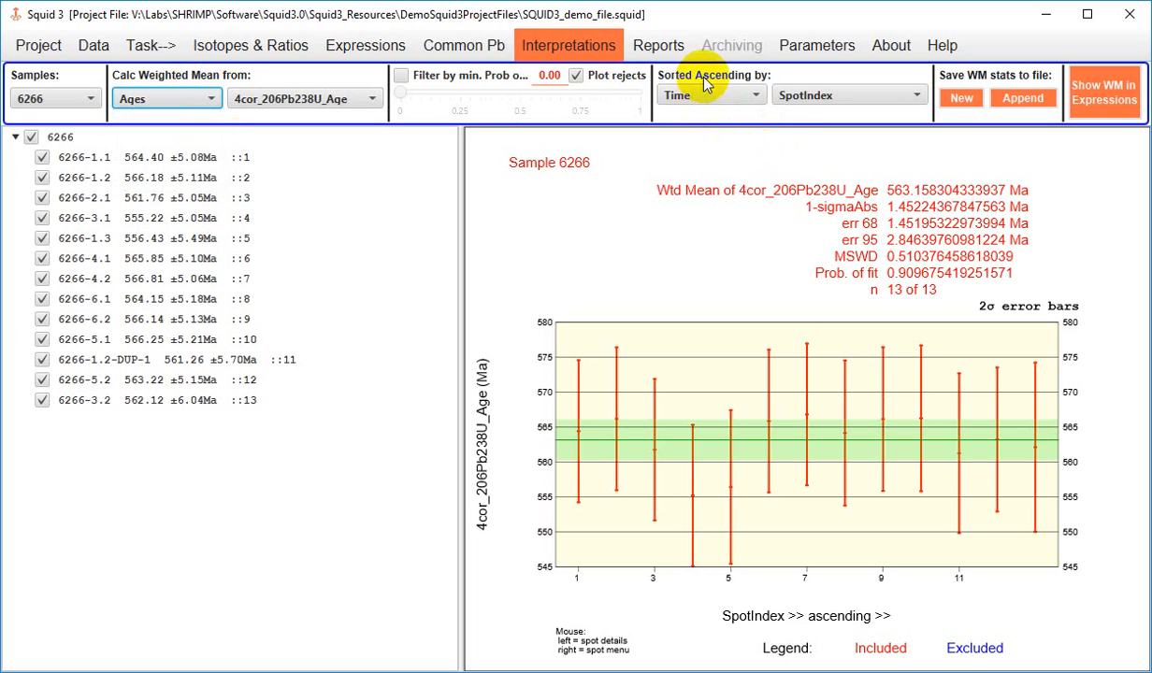
pyautogui.click(688, 97)
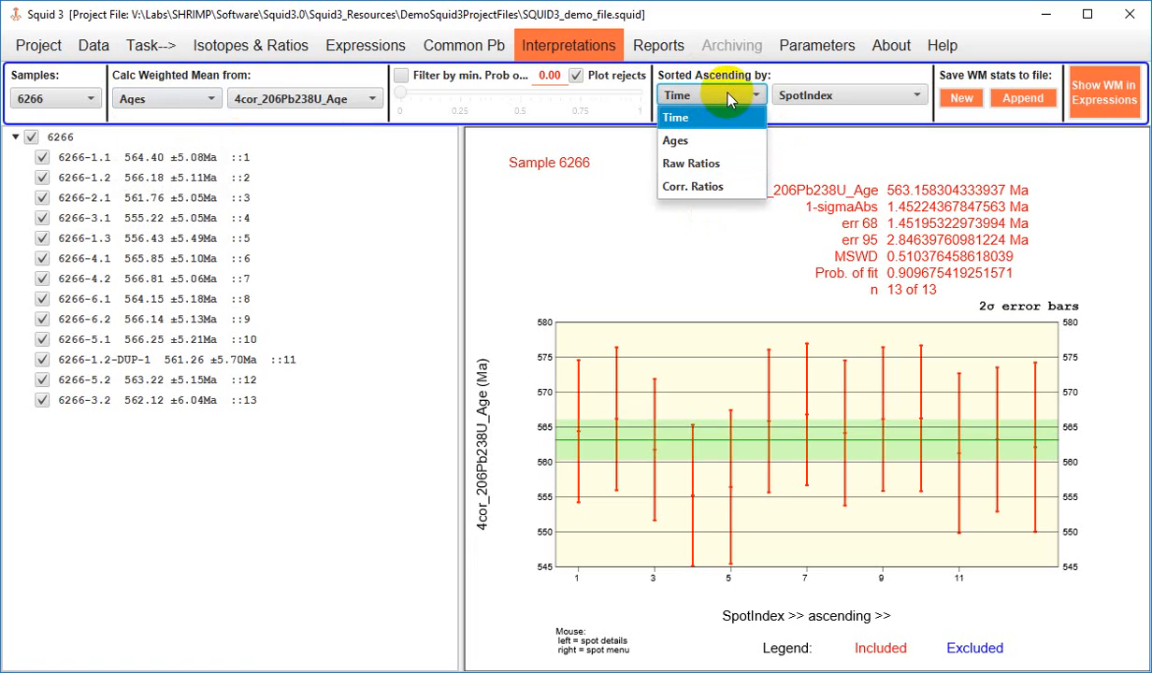
pyautogui.click(700, 89)
# - Return to the Custom Report Builder and select the Weighted Mean Plot and Sort Report template for unknowns
pyautogui.click(660, 49)
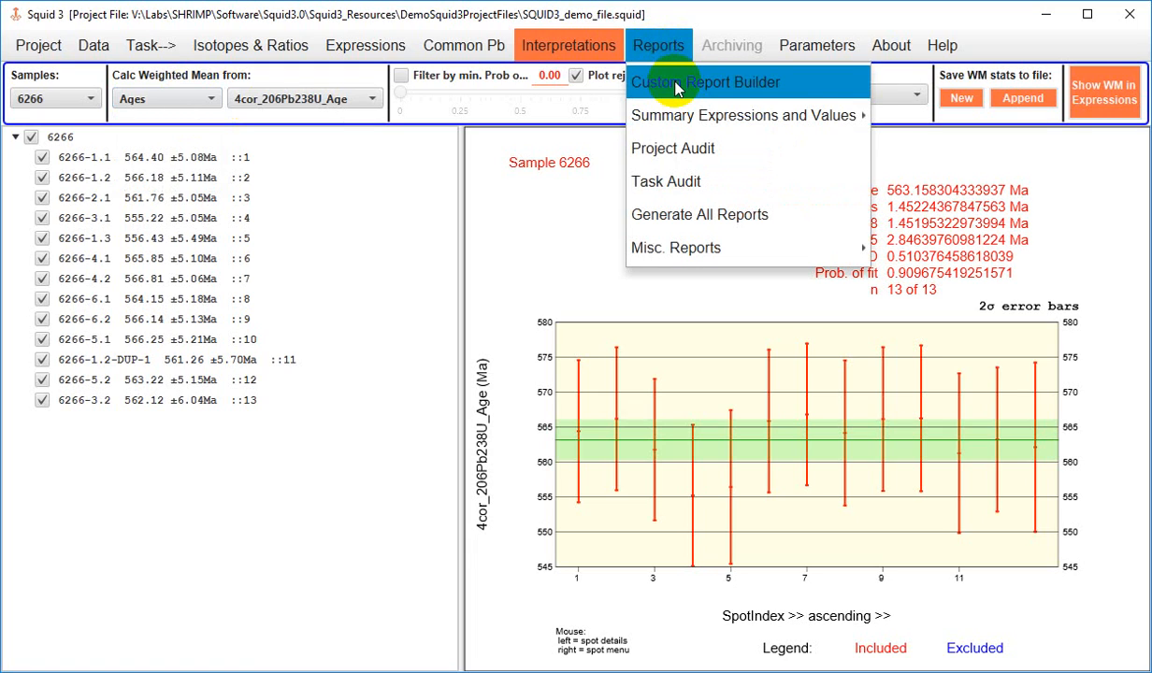
pyautogui.click(677, 86)
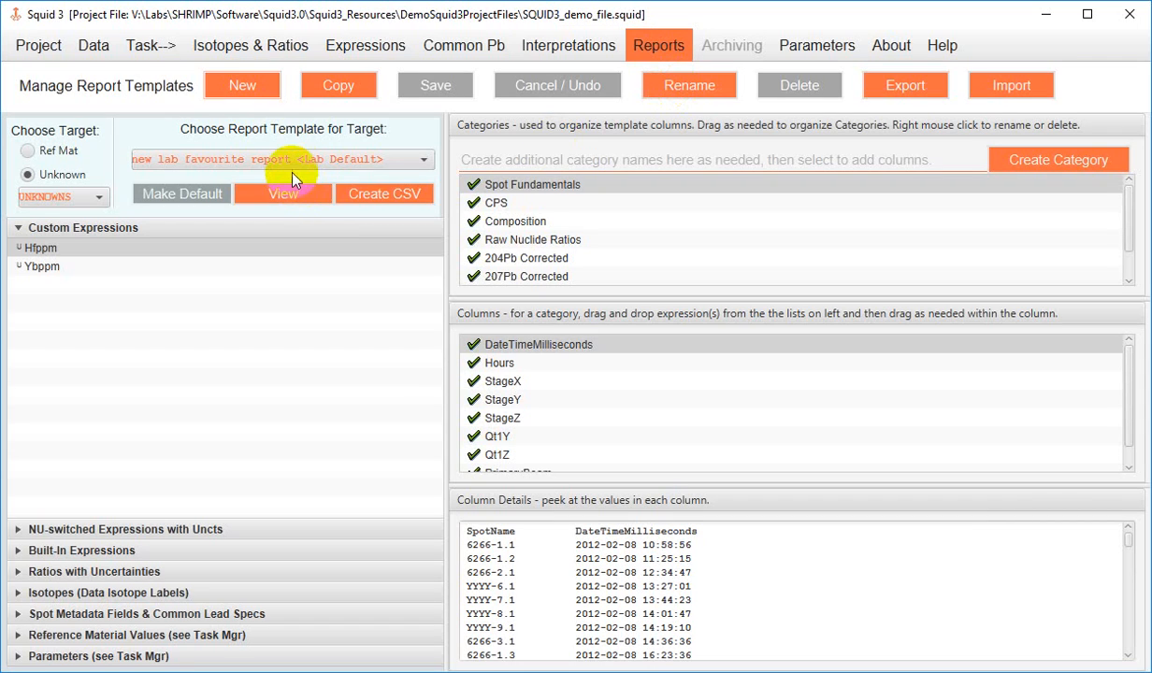
pyautogui.click(292, 161)
pyautogui.click(262, 253)
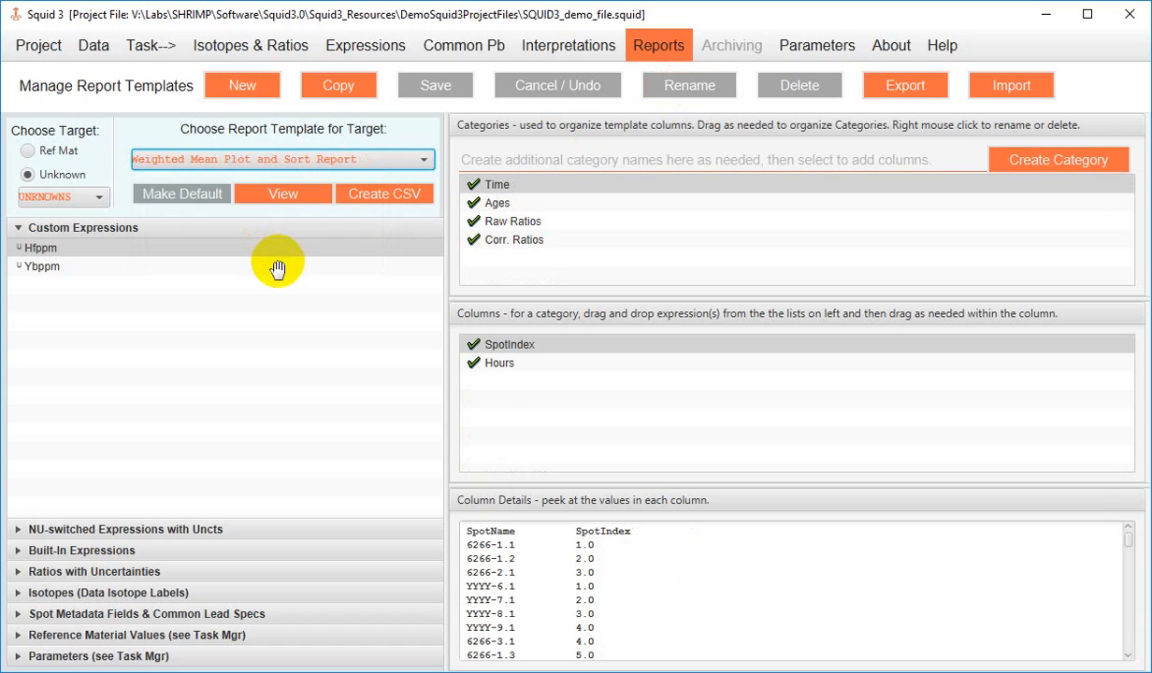
# - Create a category named "composition" in the Weighted Mean Plot and Sort Report template
pyautogui.click(717, 164)
pyautogui.write('comp')
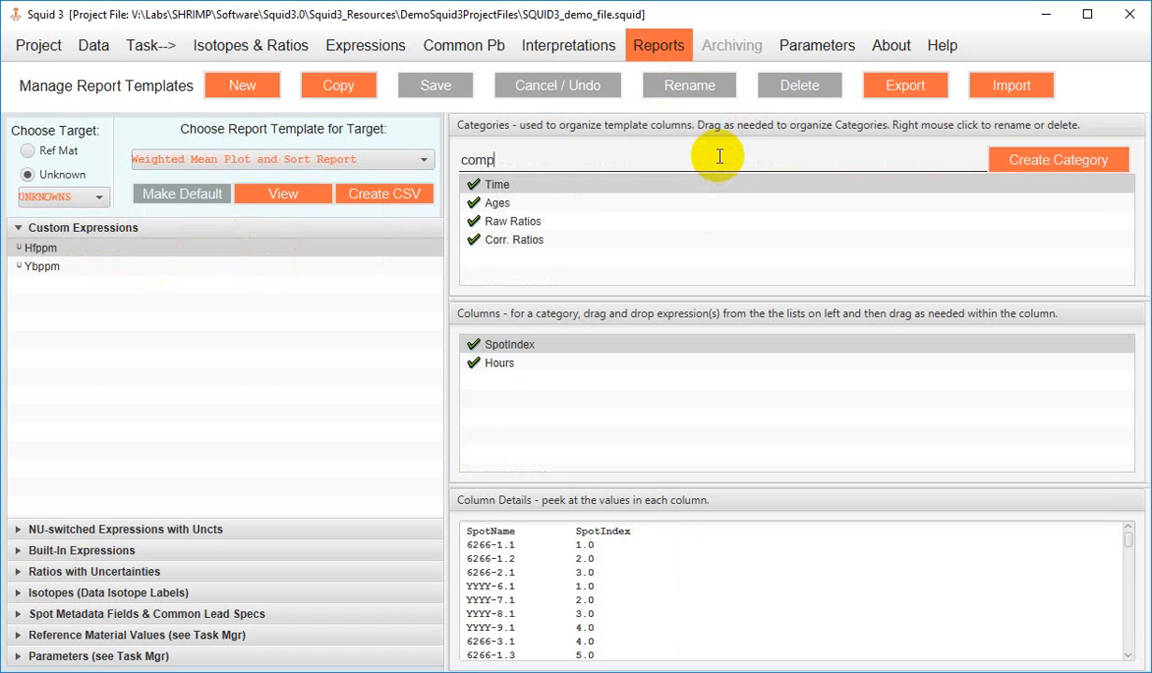
pyautogui.write('os')
pyautogui.press('BackSpace')
pyautogui.press('BackSpace')
pyautogui.write('osition')
pyautogui.click(1026, 153)
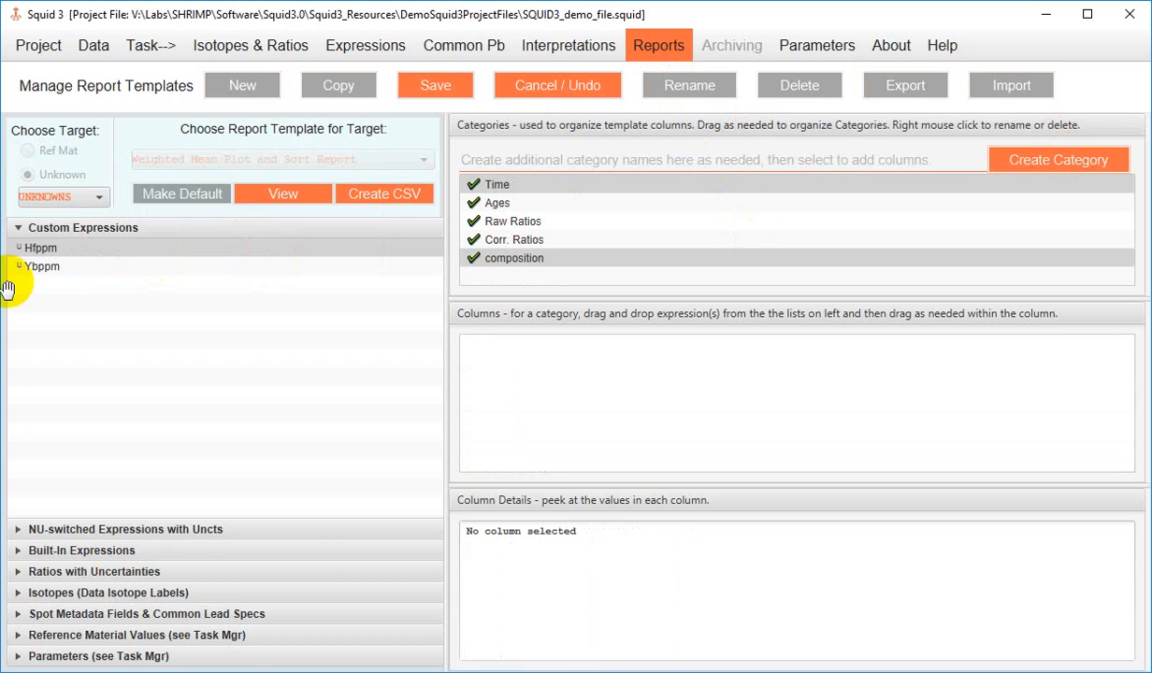
# - Add the Hfppm and Ybppm custom expressions as columns of the composition category and save the template
pyautogui.moveTo(62, 249); pyautogui.dragTo(579, 365)
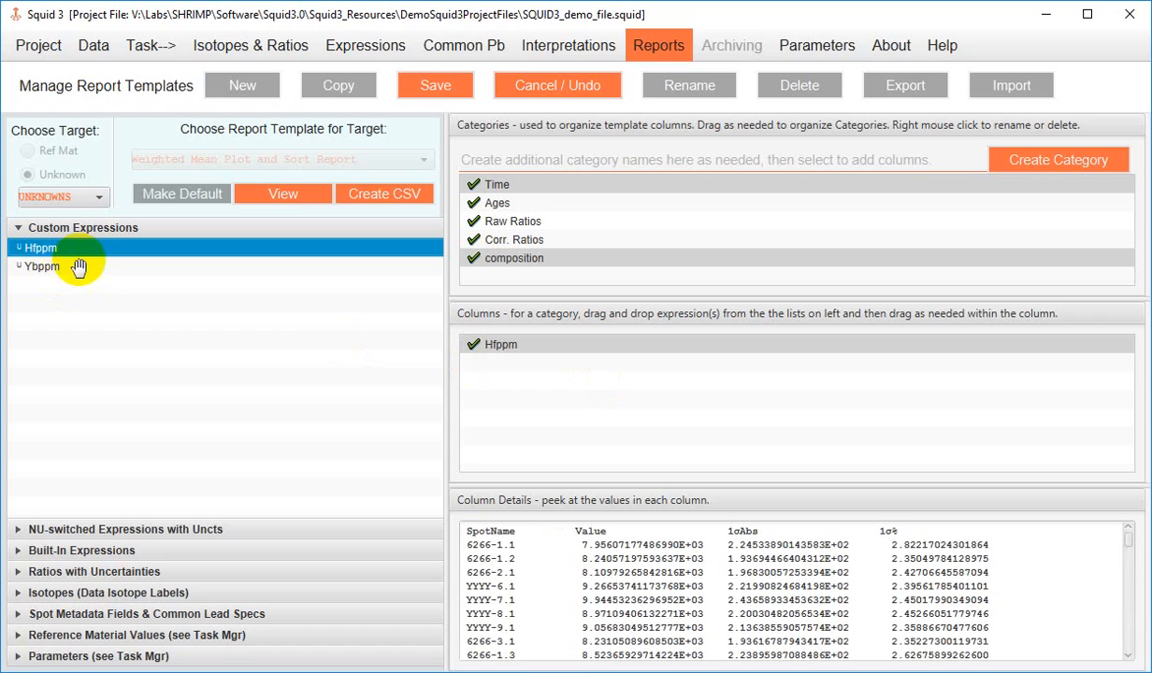
pyautogui.moveTo(79, 268); pyautogui.dragTo(566, 370)
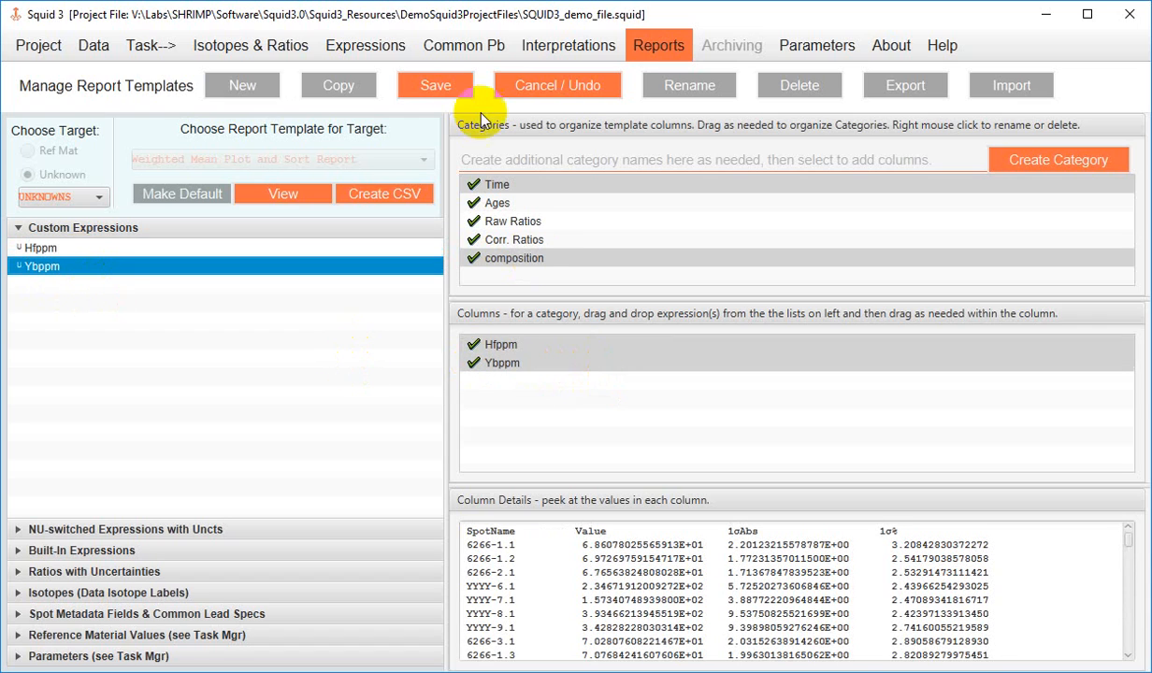
pyautogui.click(447, 90)
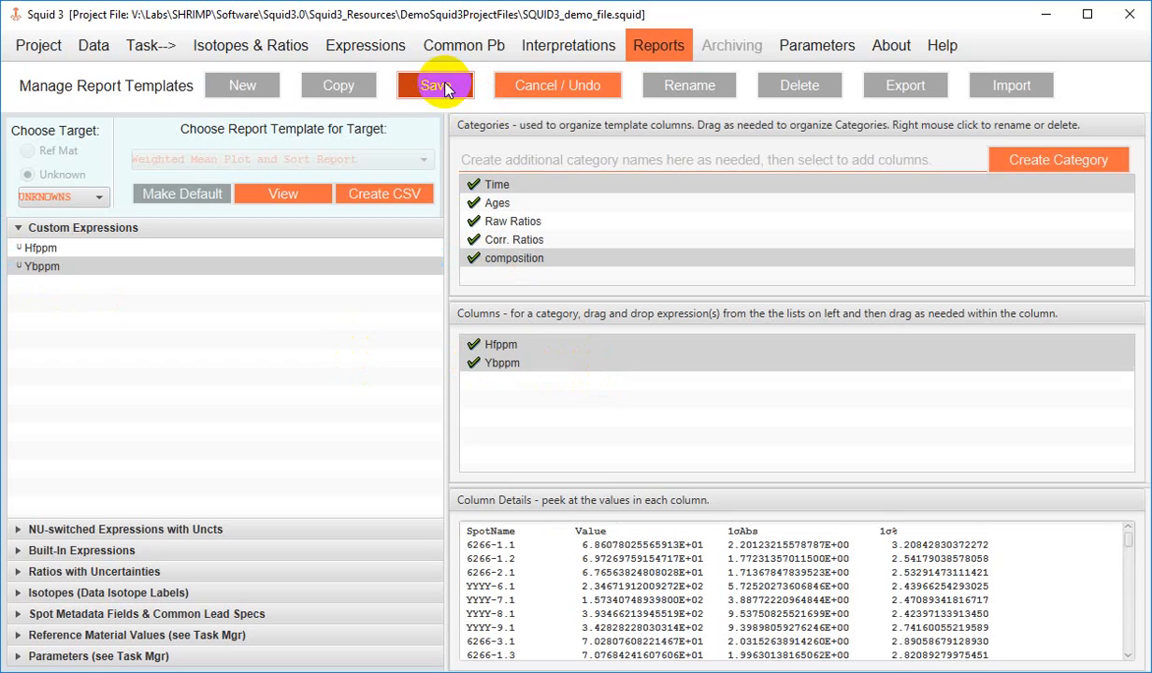
# - Open the weighted means for unknowns, calculate from the composition category and check its available expressions
pyautogui.click(550, 51)
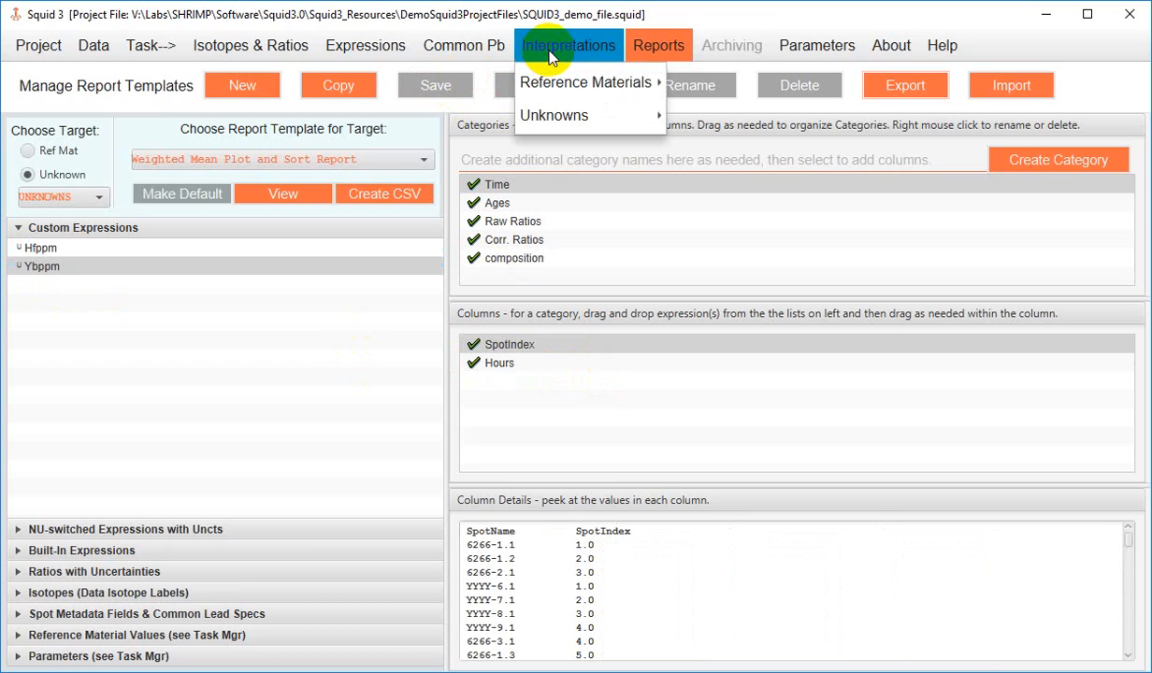
pyautogui.moveTo(598, 115)
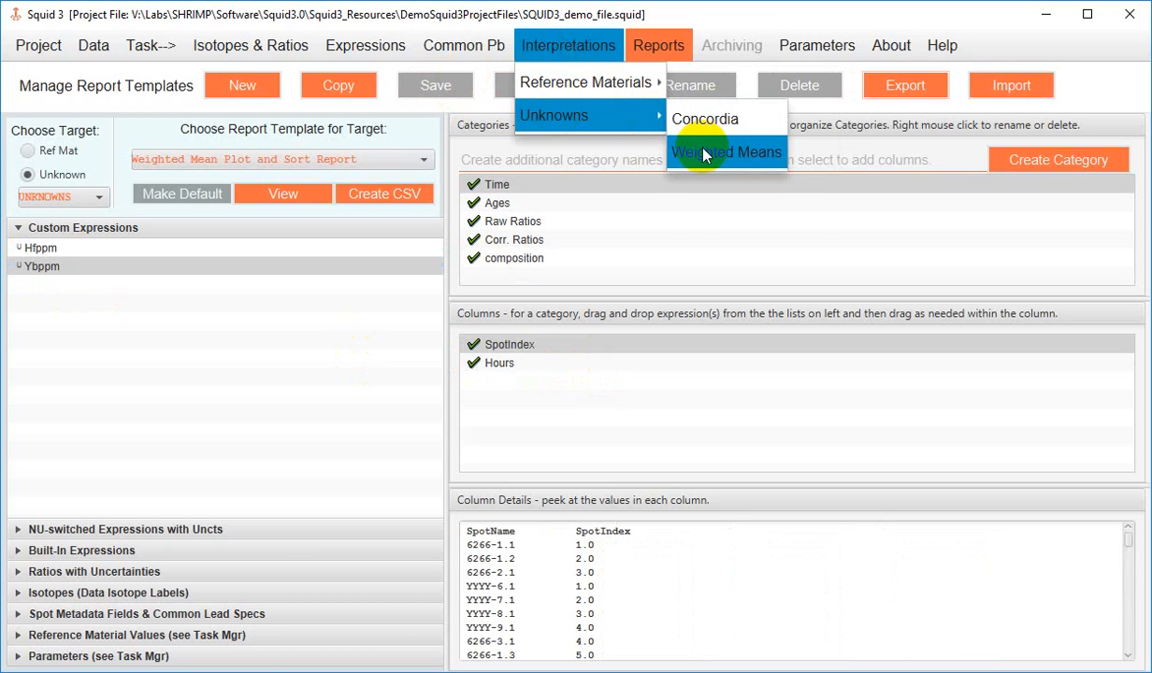
pyautogui.click(682, 151)
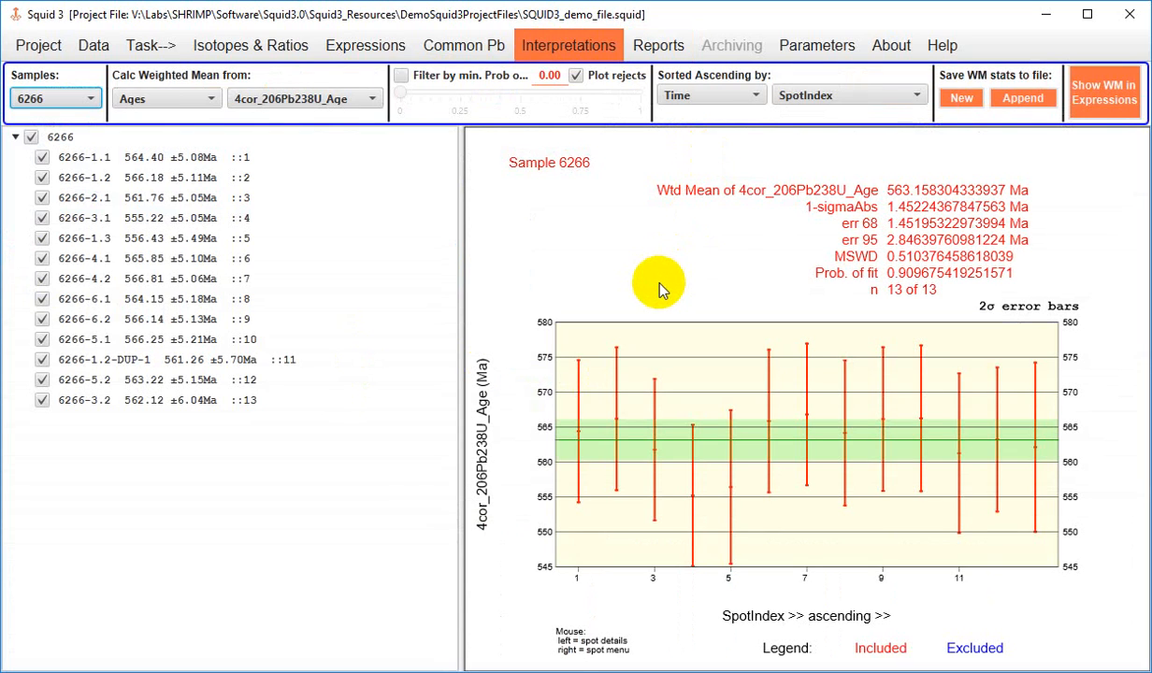
pyautogui.click(182, 107)
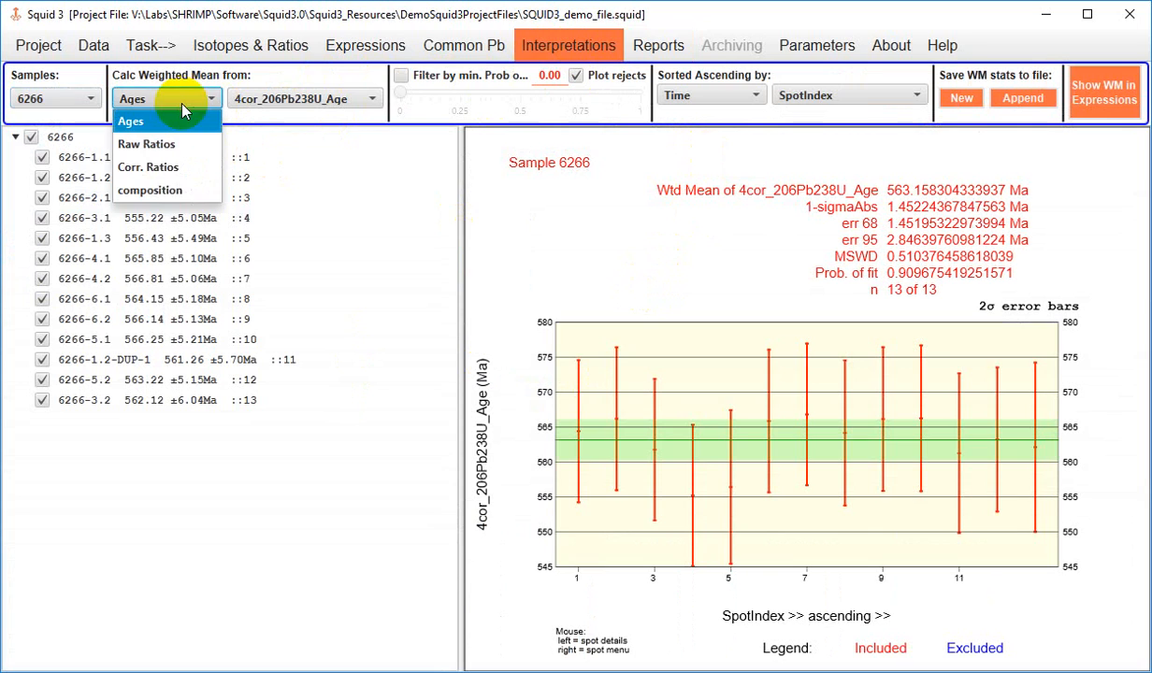
pyautogui.click(168, 192)
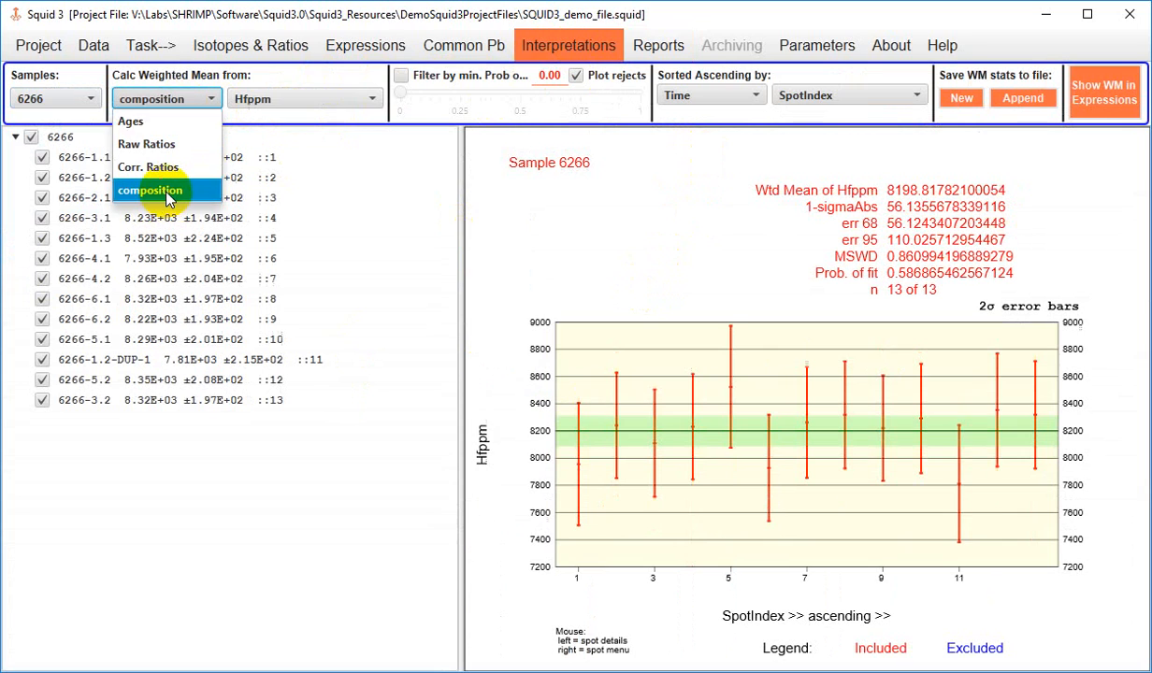
pyautogui.click(305, 97)
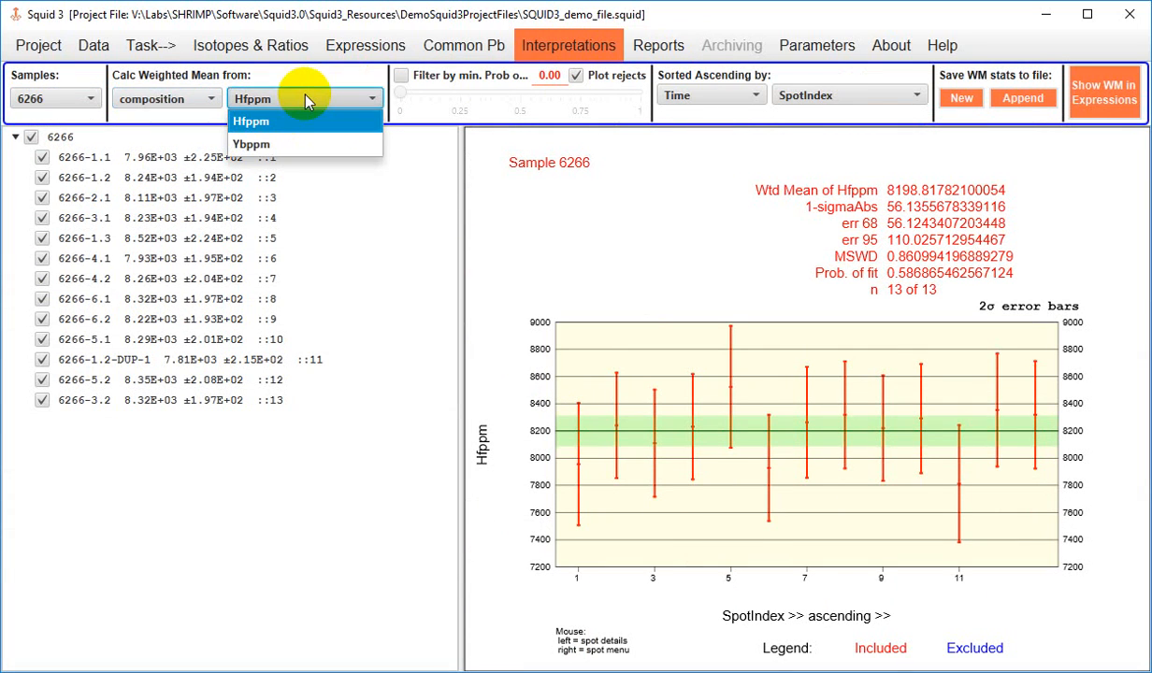
pyautogui.click(301, 95)
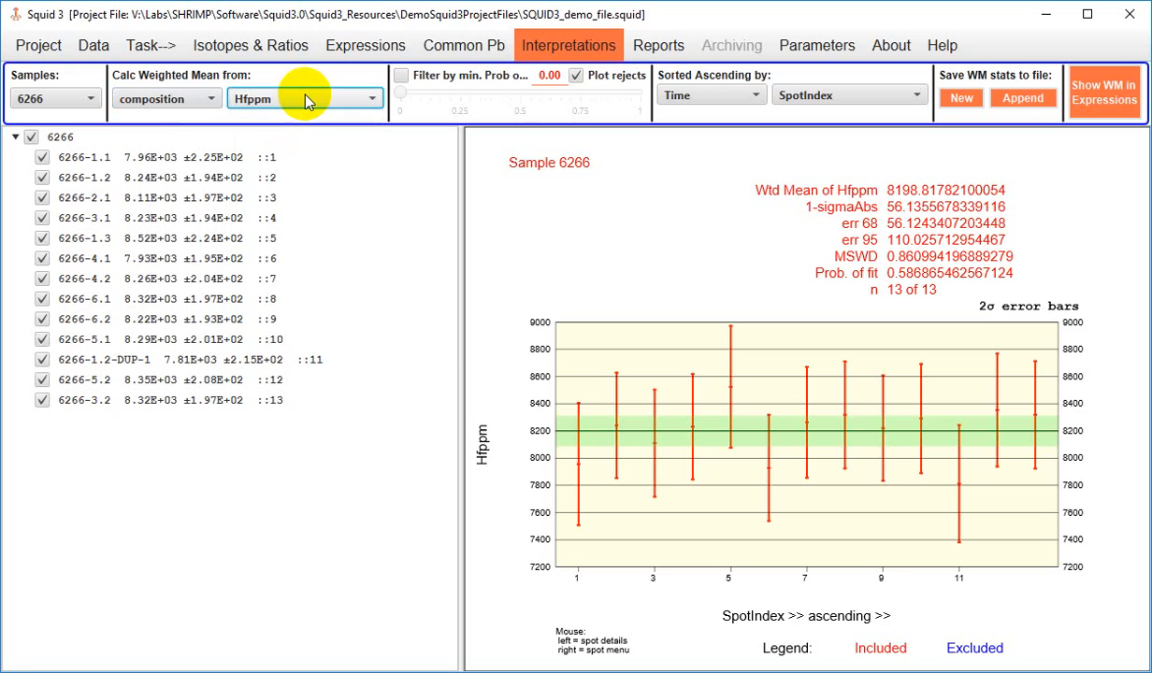
# - Calculate the weighted mean from Ages with 4cor_206Pb238U_Age and sort the spots ascending by composition, Hfppm
pyautogui.click(183, 106)
pyautogui.click(166, 118)
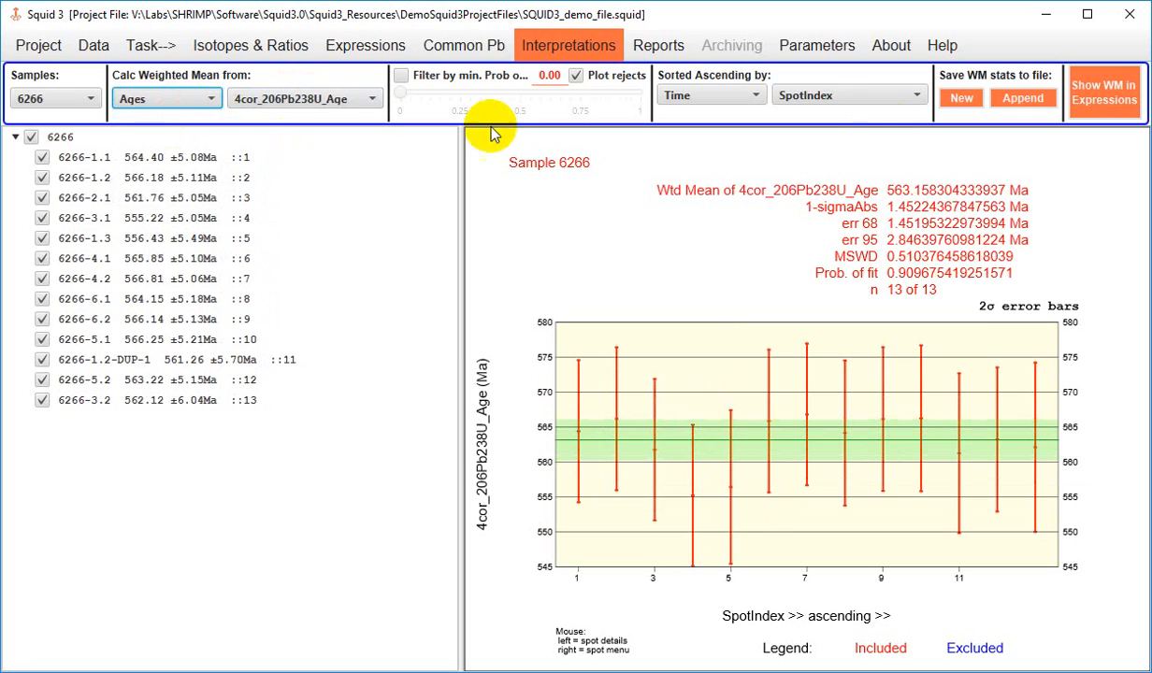
pyautogui.click(687, 97)
pyautogui.click(692, 213)
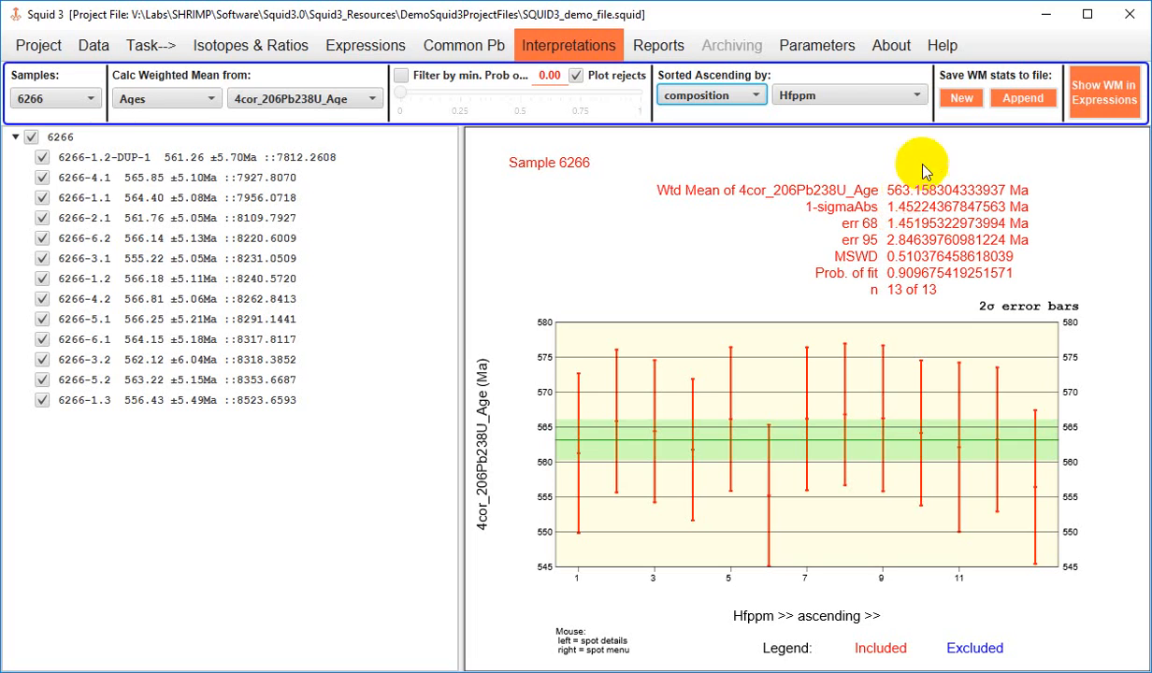
# - Save the weighted mean statistics of sample 6266 to a new file, review the CSV and close it without saving changes
pyautogui.click(959, 101)
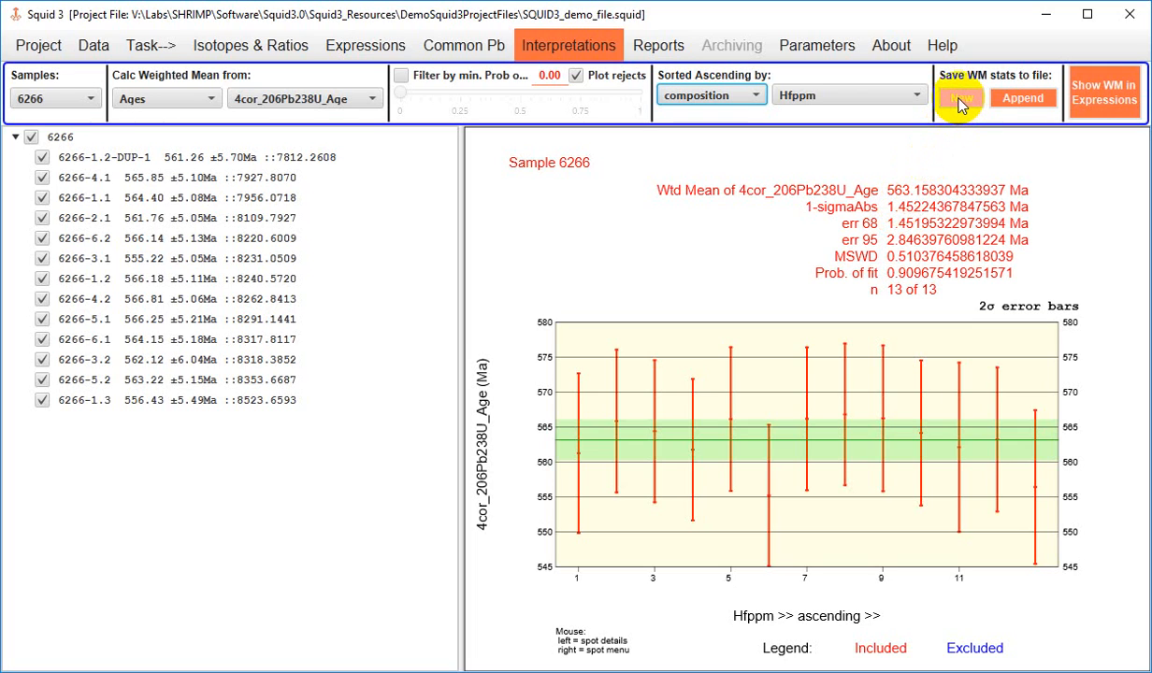
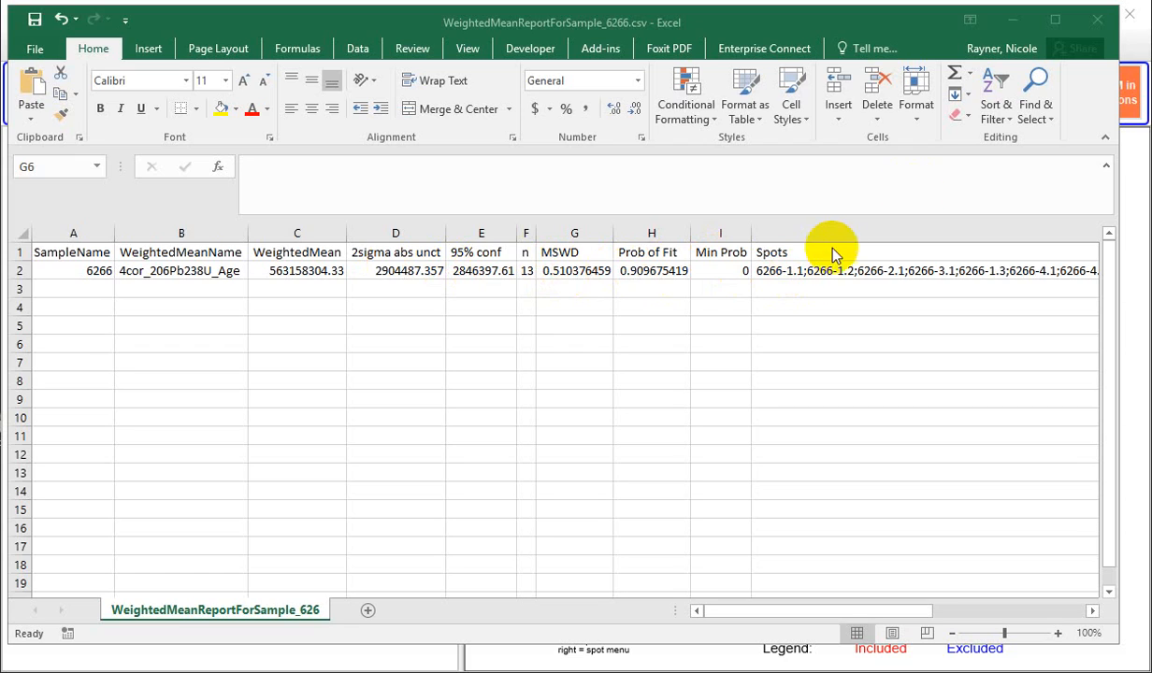
pyautogui.click(1099, 20)
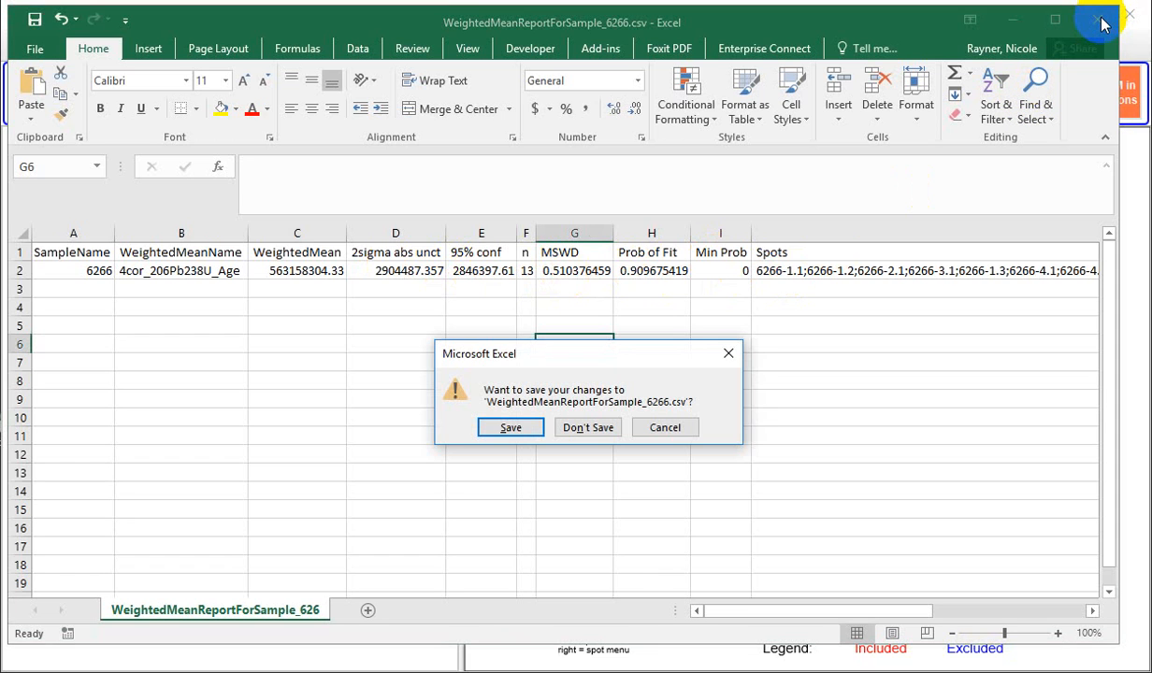
pyautogui.click(581, 428)
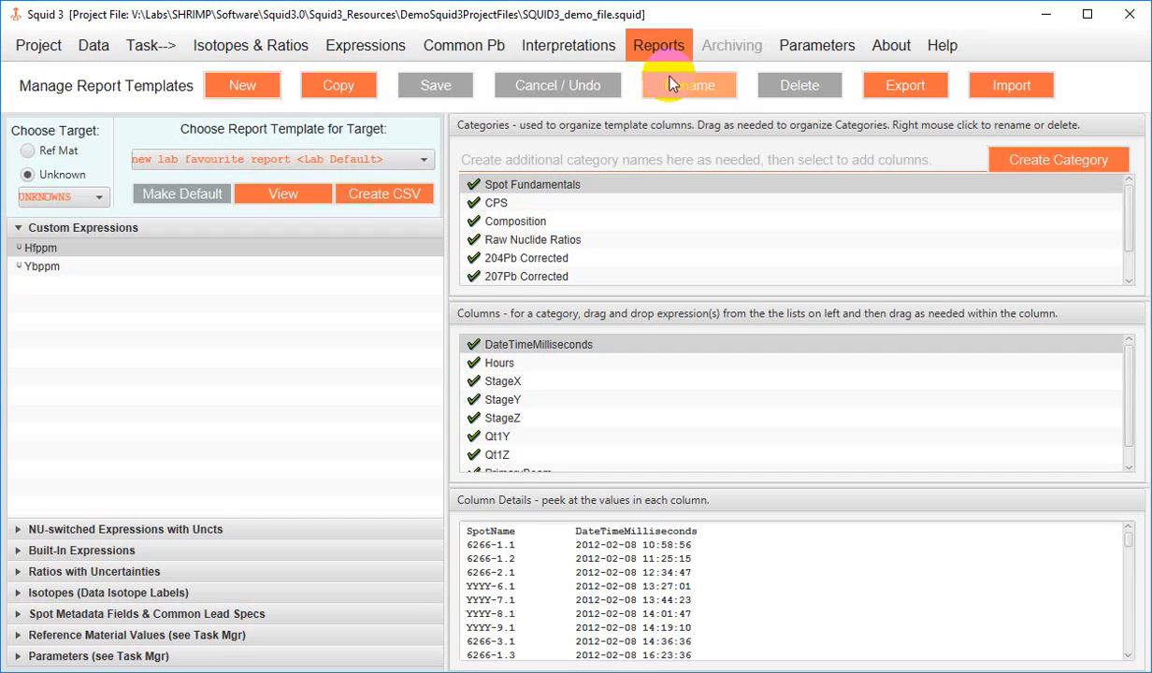
# - Generate the Summary Expressions and Values report for unknowns and open the resulting CSV in Excel
pyautogui.click(665, 46)
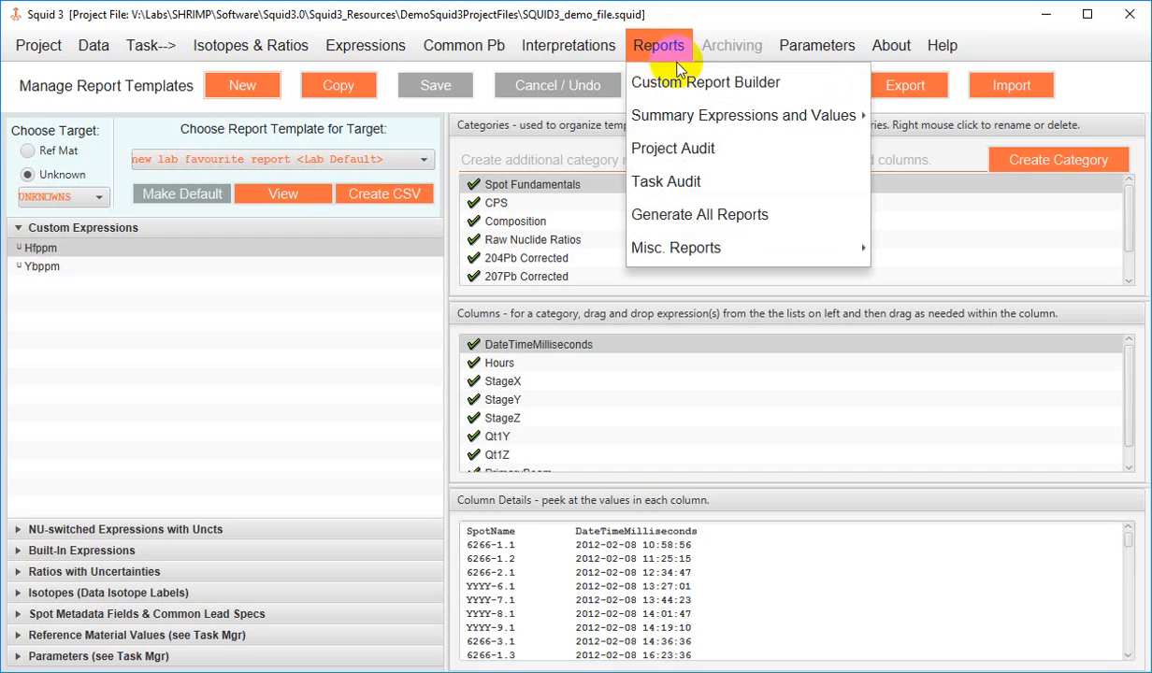
pyautogui.moveTo(697, 119)
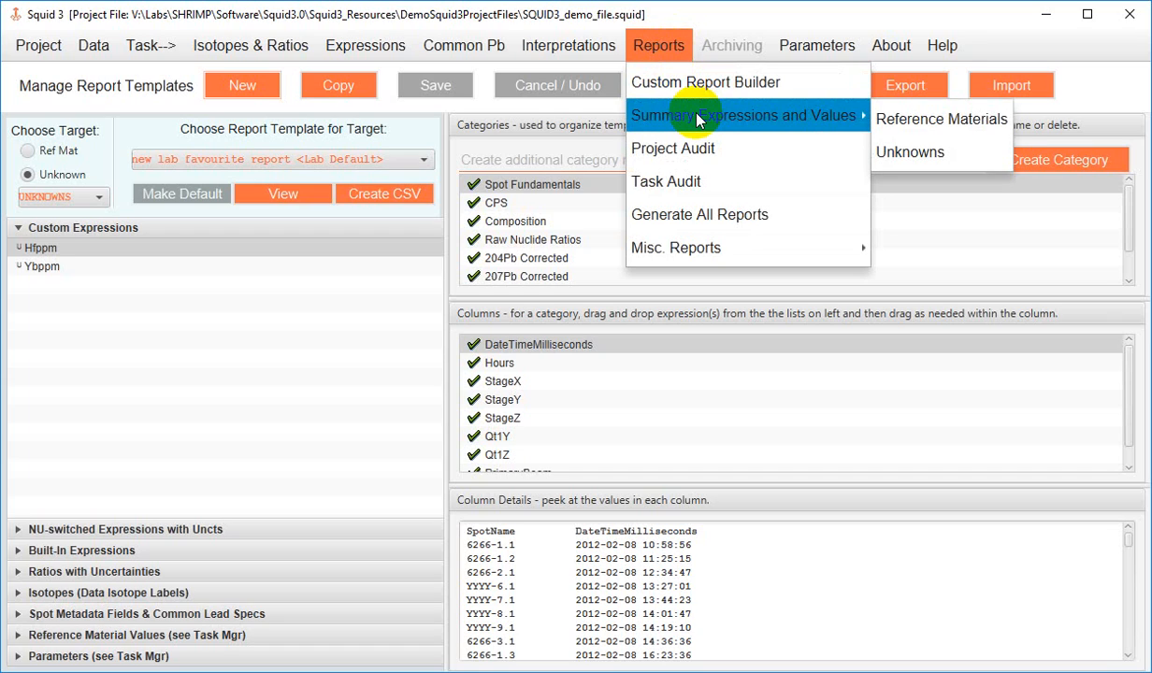
pyautogui.click(898, 157)
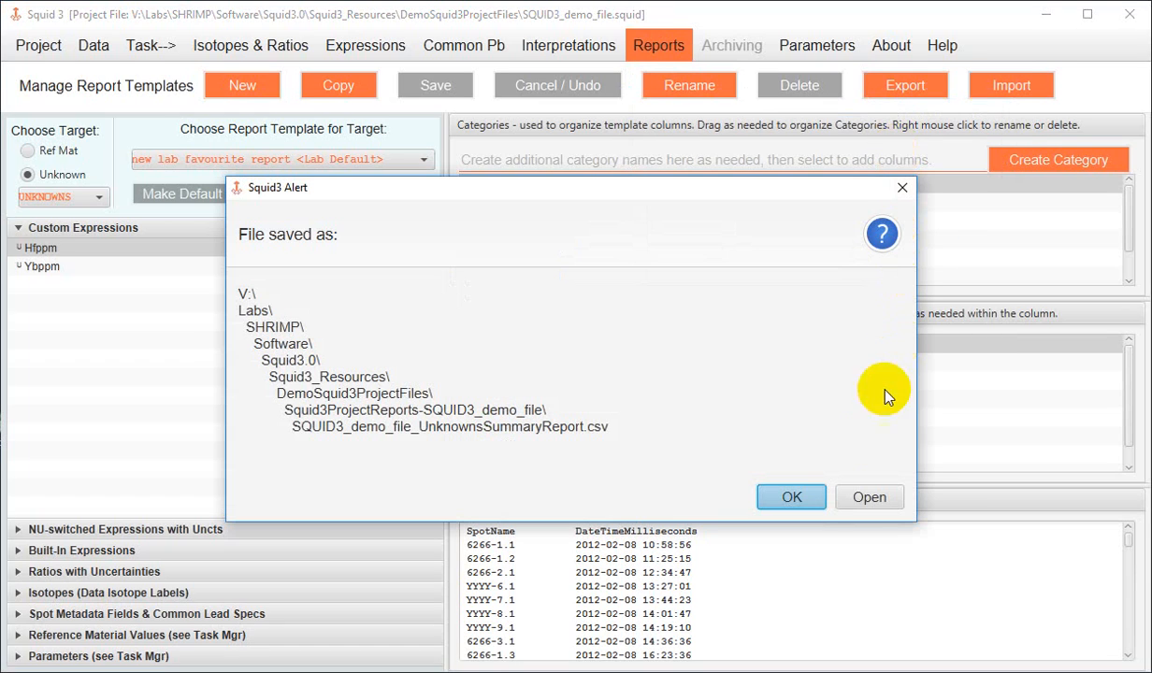
pyautogui.click(870, 497)
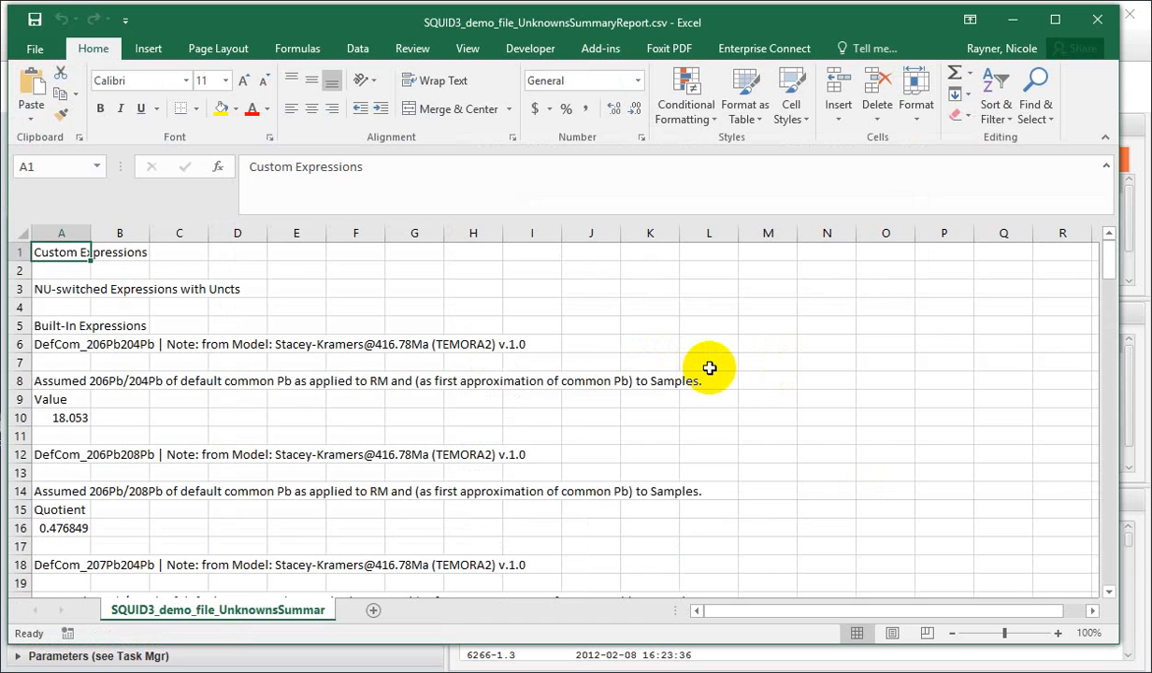
# - Examine the built-in expressions, their notes, descriptions and values in the unknowns summary report, and close the file
pyautogui.scroll(-2, 709, 368)
pyautogui.scroll(-3, 710, 369)
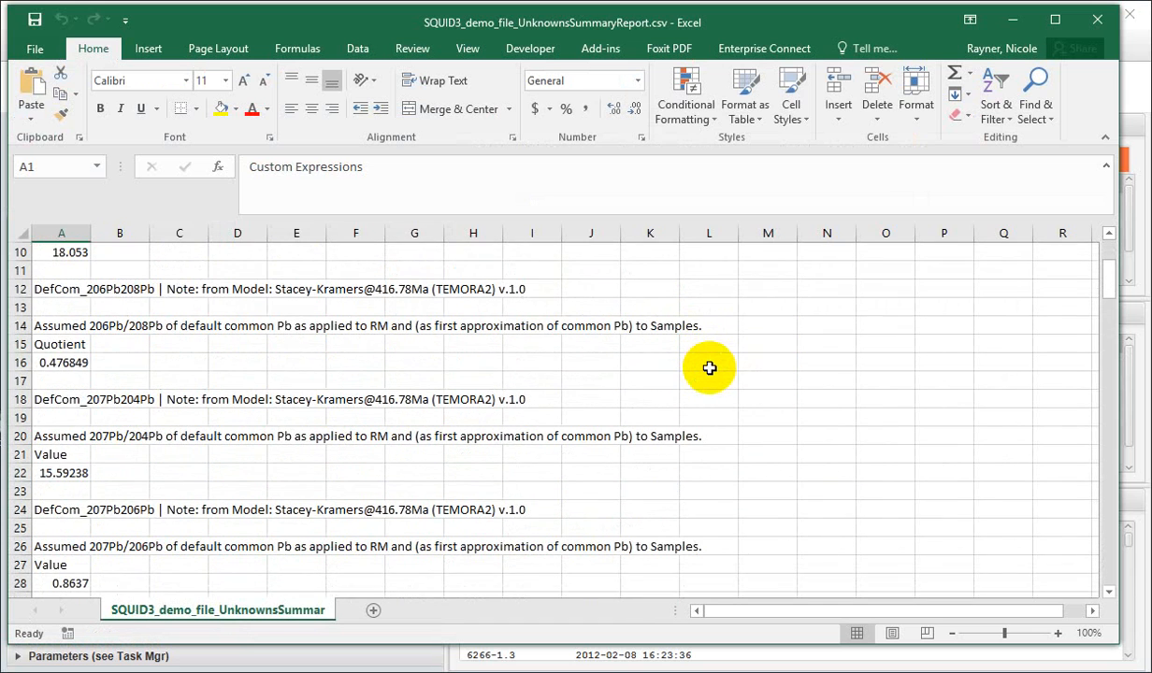
pyautogui.scroll(-1, 710, 368)
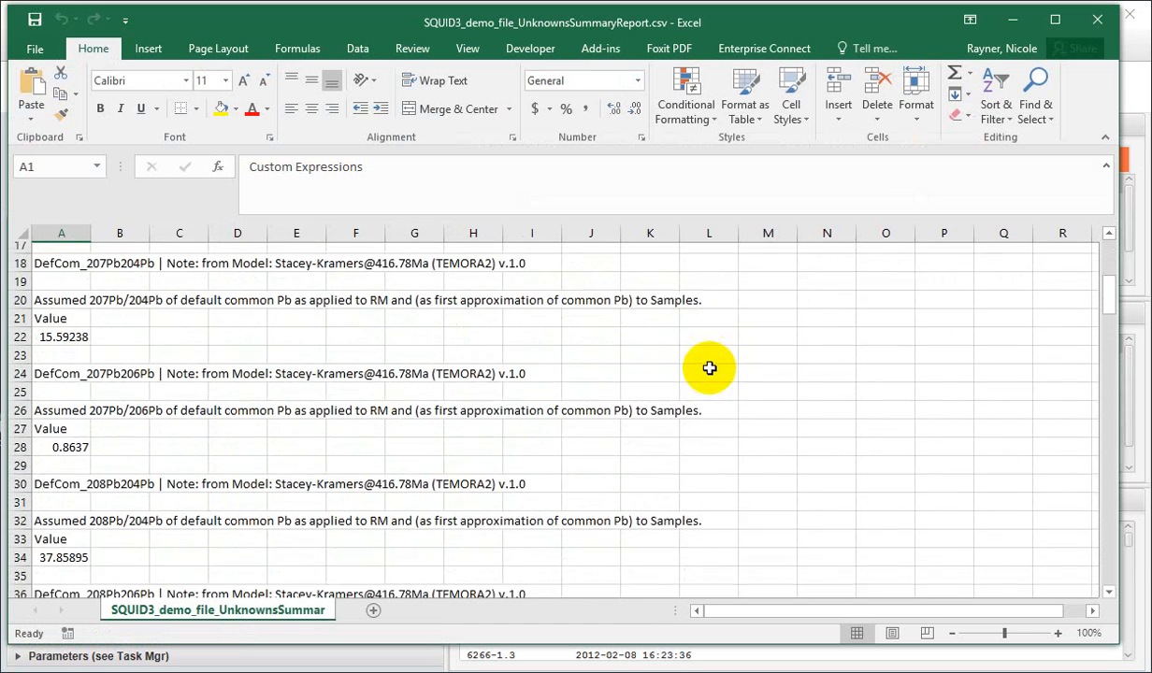
pyautogui.scroll(-1, 709, 368)
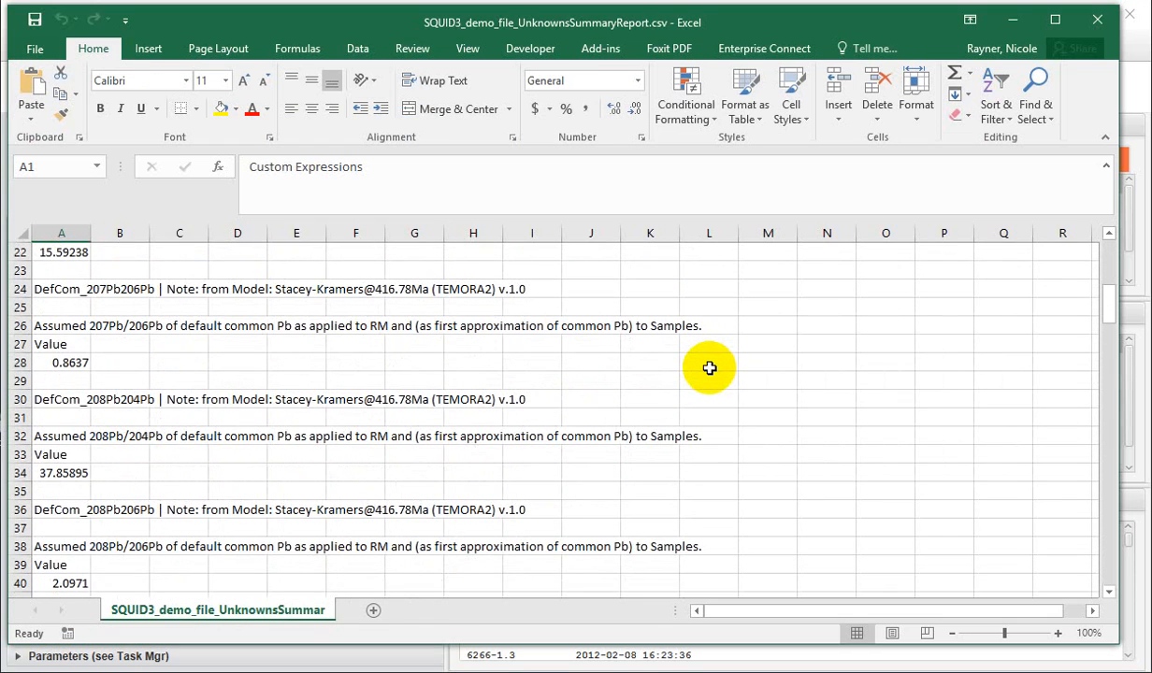
pyautogui.scroll(-1, 709, 368)
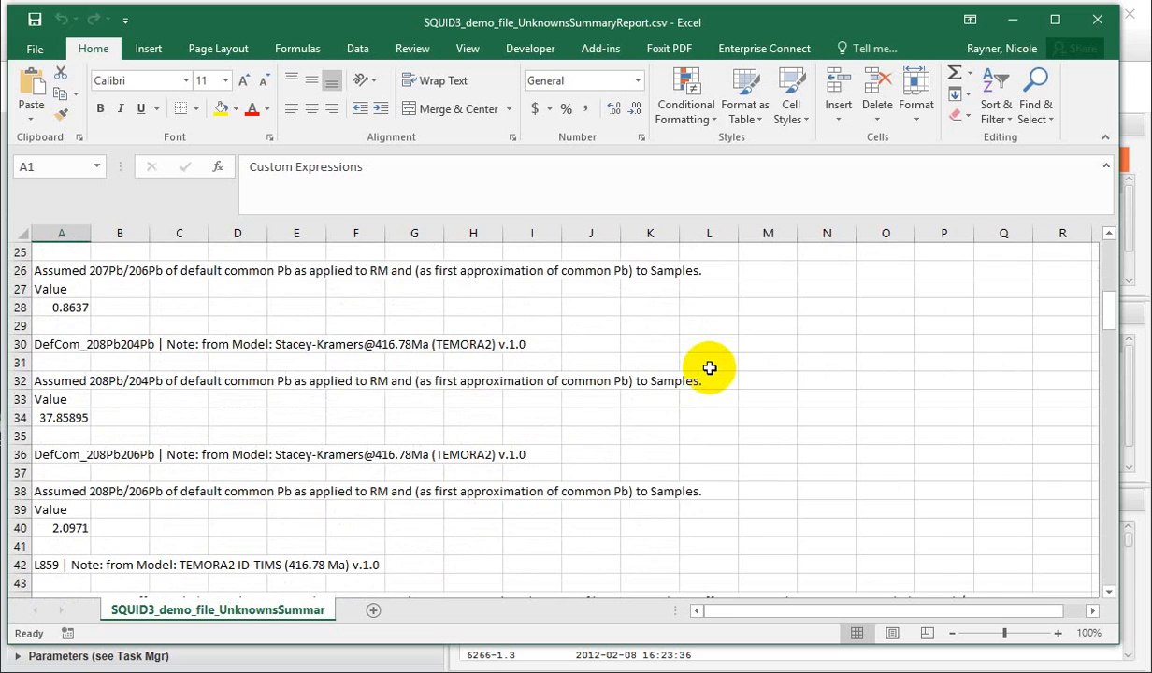
pyautogui.scroll(-2, 710, 368)
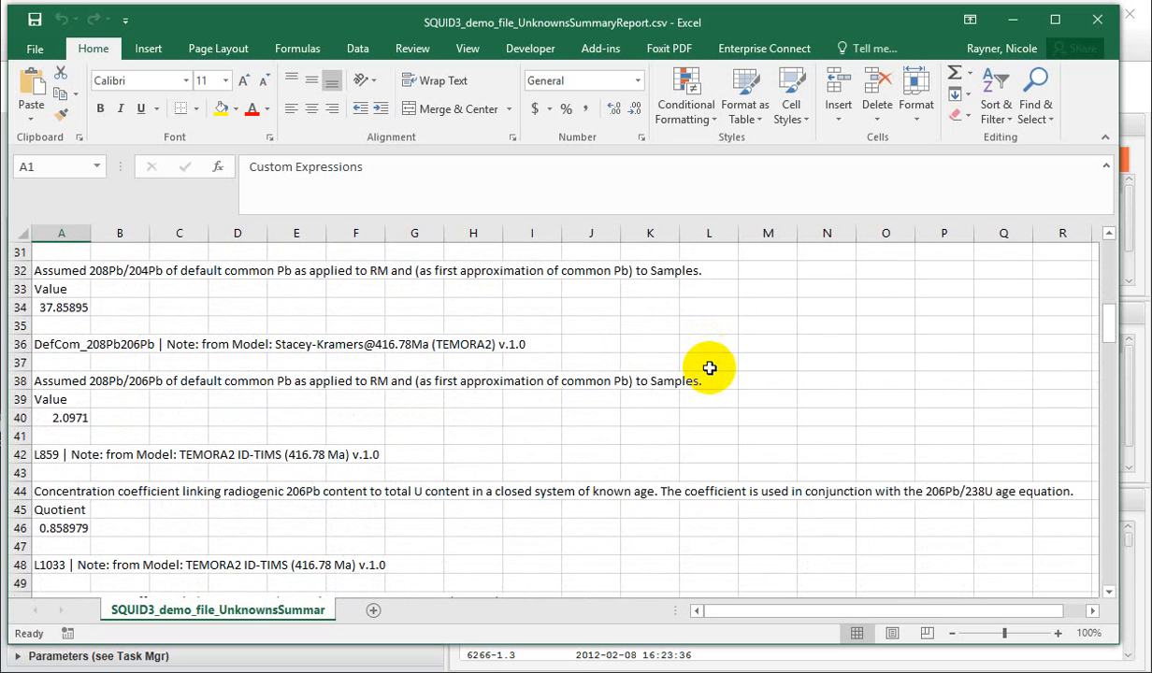
pyautogui.scroll(-1, 709, 369)
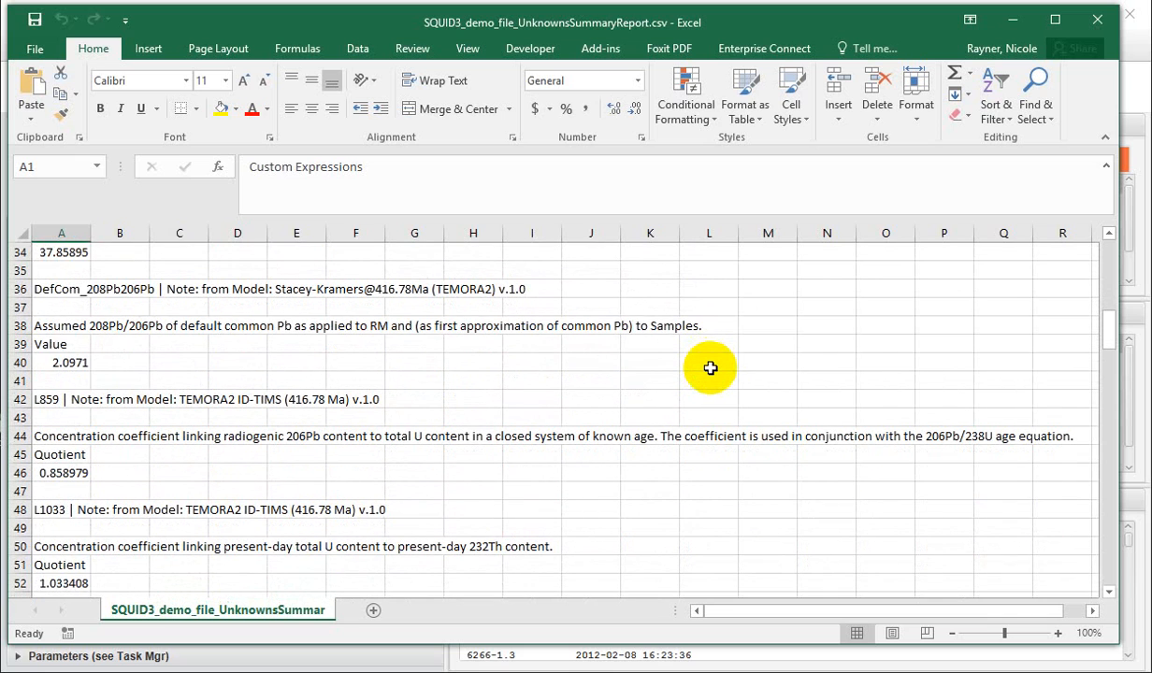
pyautogui.scroll(-1, 709, 368)
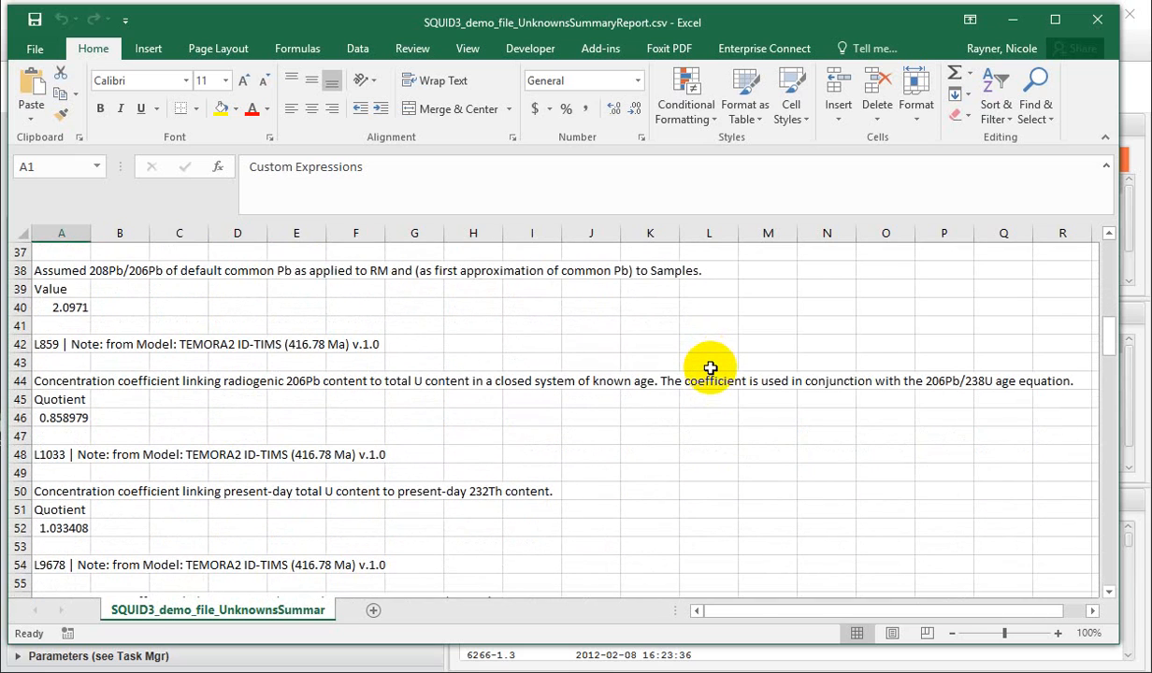
pyautogui.scroll(-1, 710, 369)
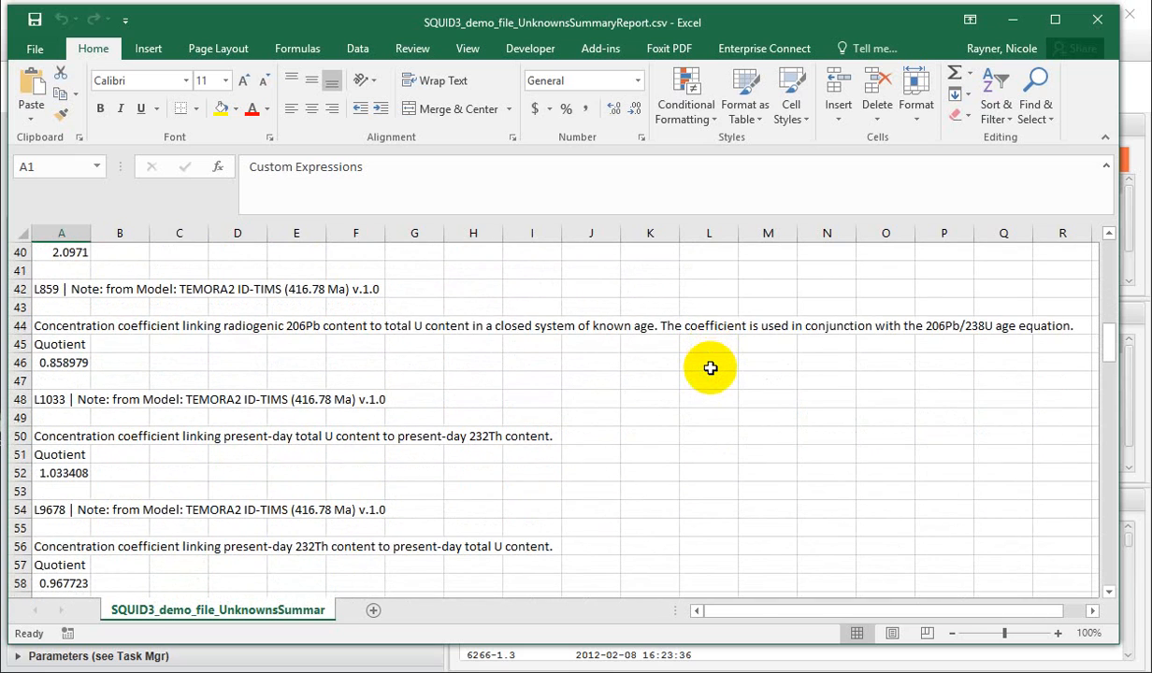
pyautogui.scroll(-1, 710, 369)
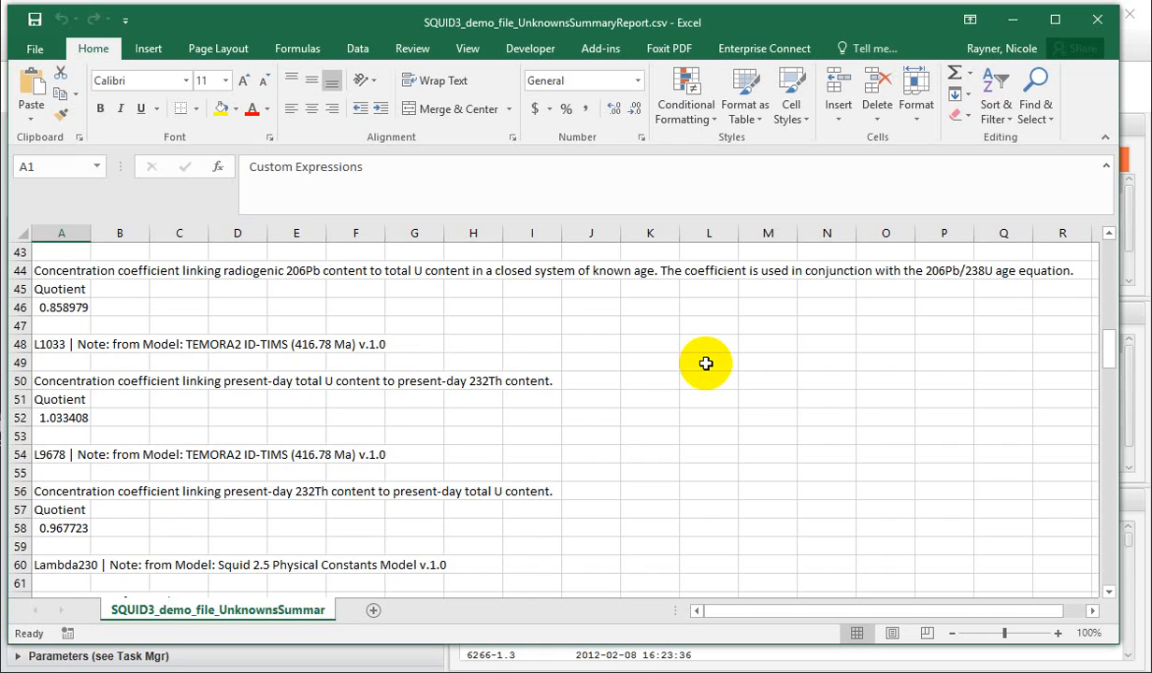
pyautogui.scroll(-1, 706, 364)
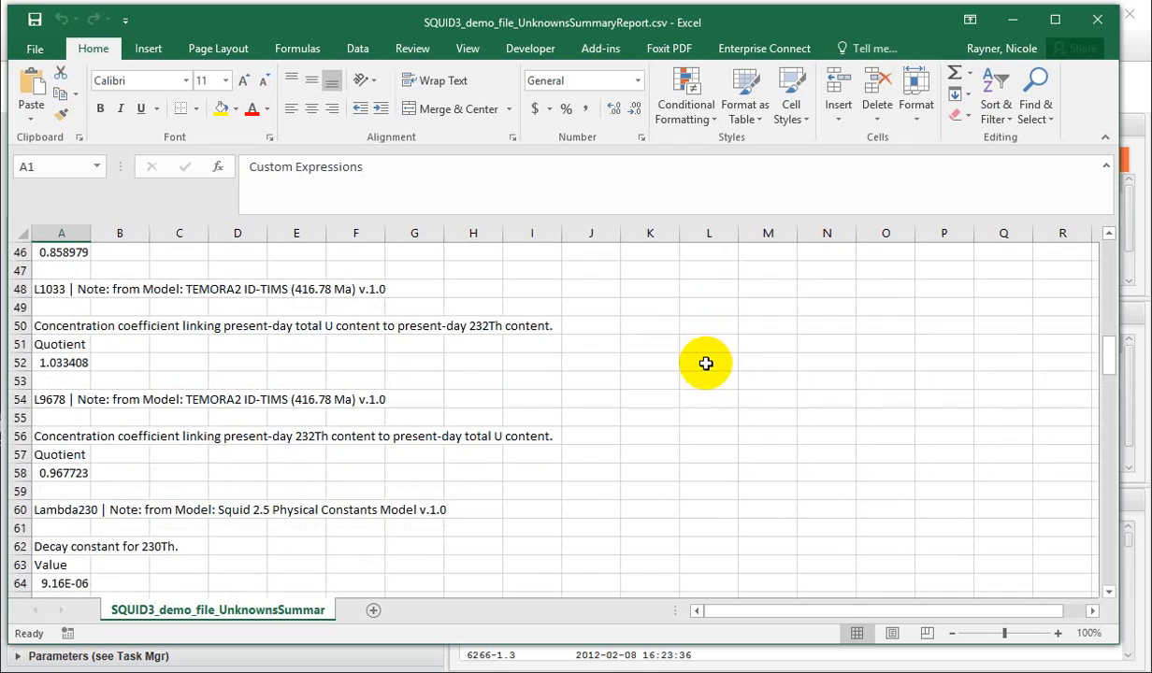
pyautogui.scroll(-1, 706, 364)
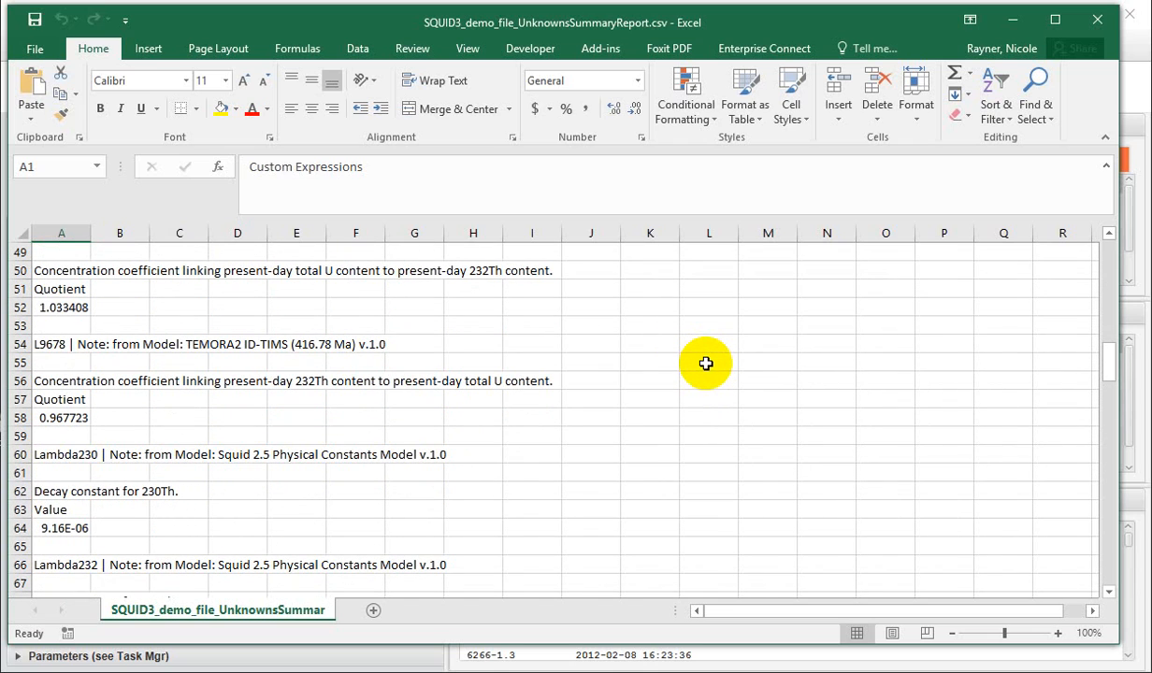
pyautogui.click(1096, 21)
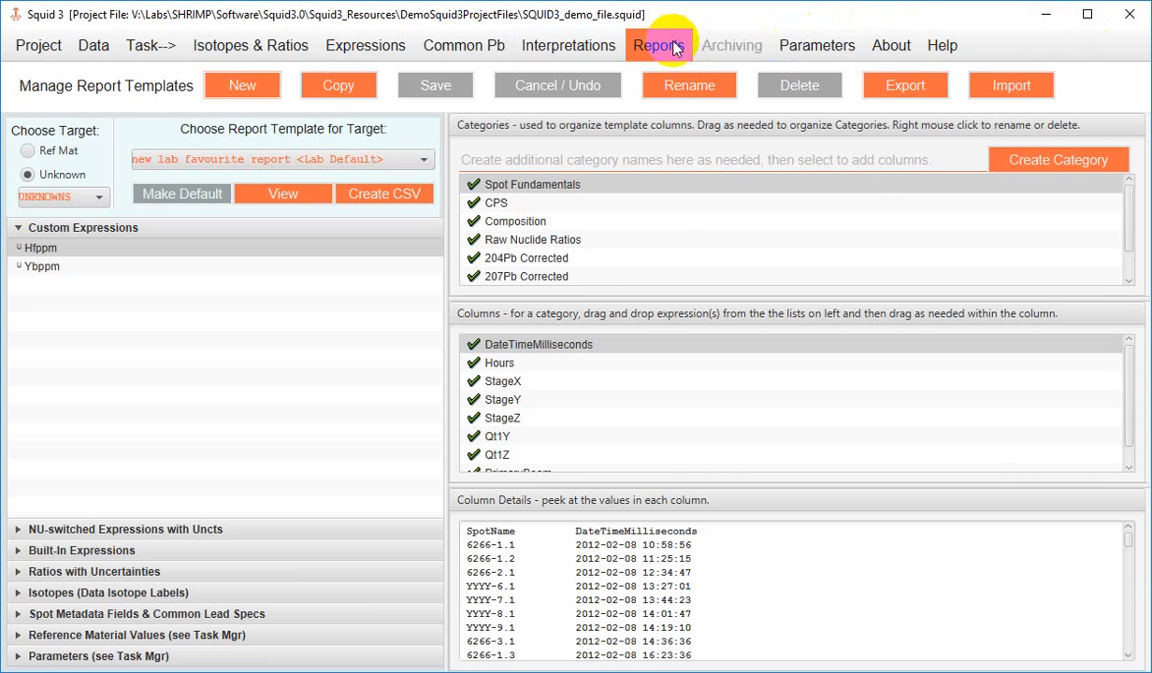
# - Generate the Project Audit report, open the text file to review it and close it
pyautogui.click(671, 46)
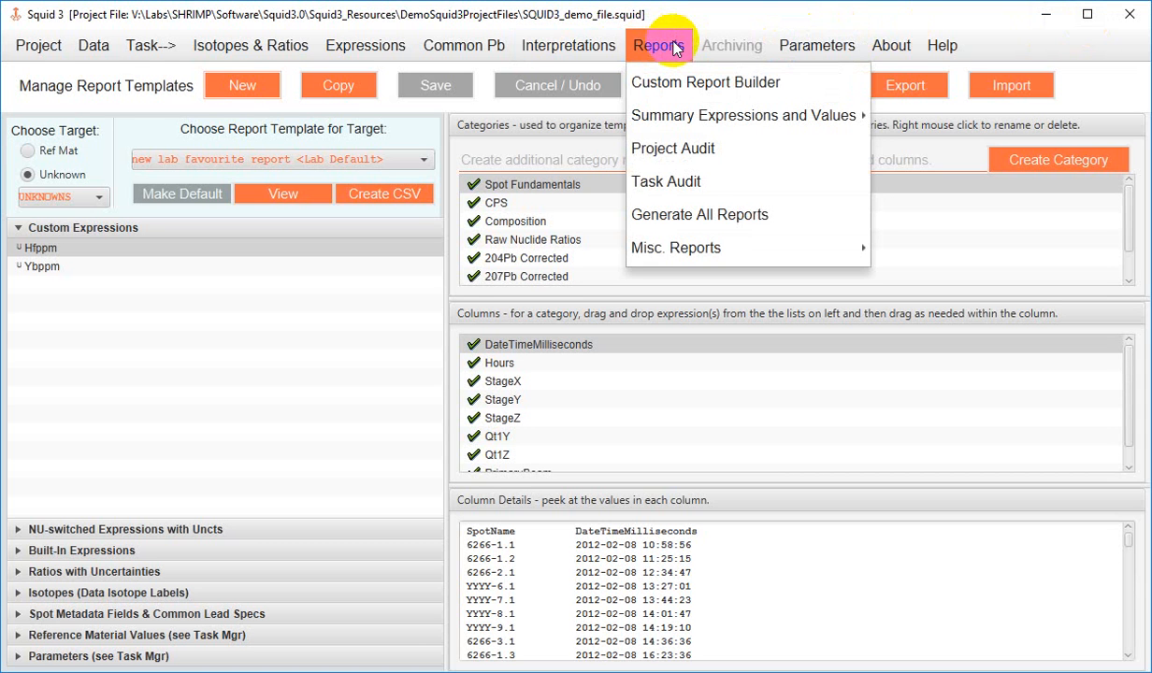
pyautogui.click(668, 164)
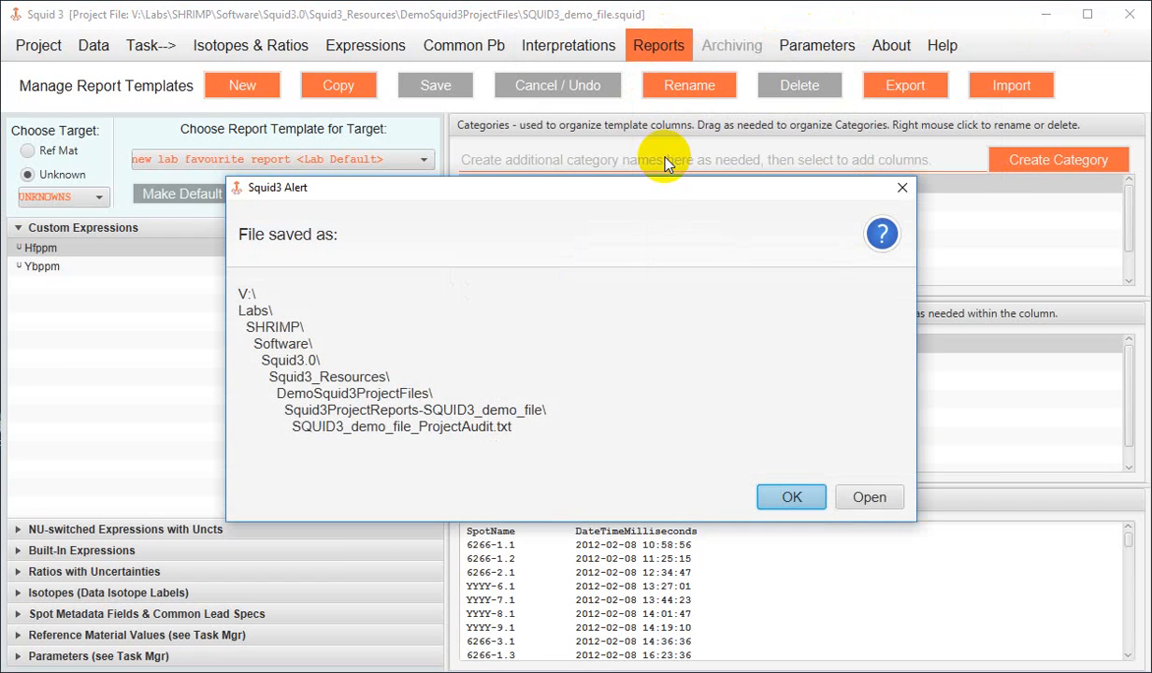
pyautogui.click(865, 498)
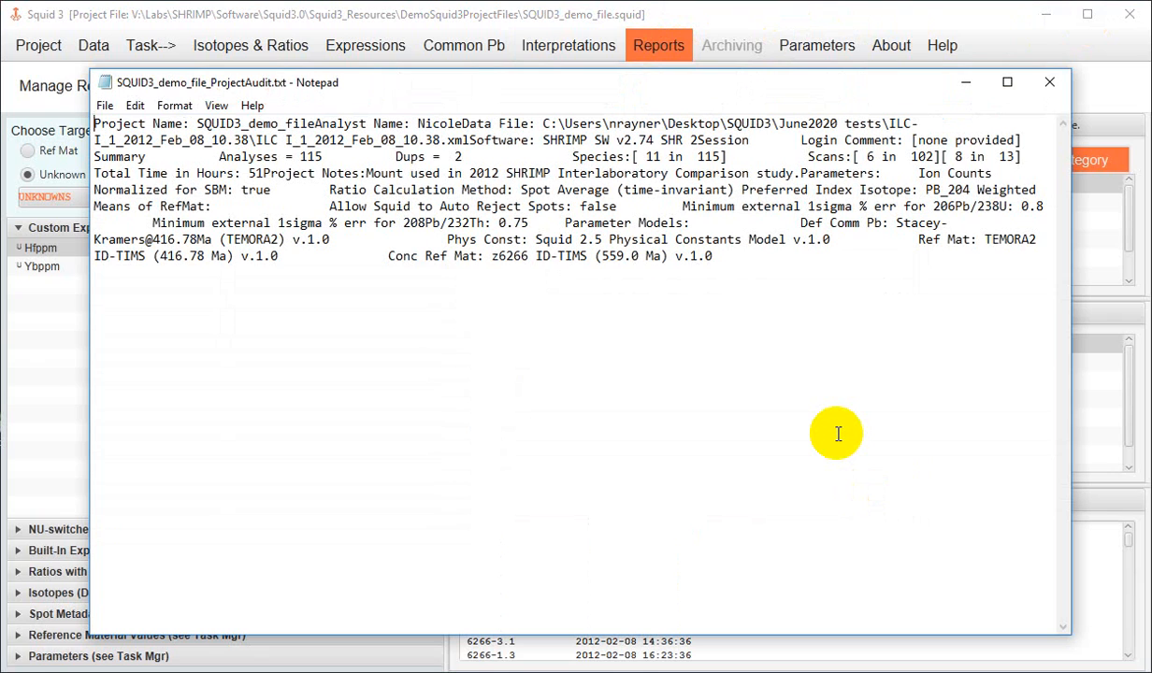
pyautogui.click(1035, 89)
# - Check the available miscellaneous reports, generate all reports for the project, and view the output folder before closing it
pyautogui.click(654, 45)
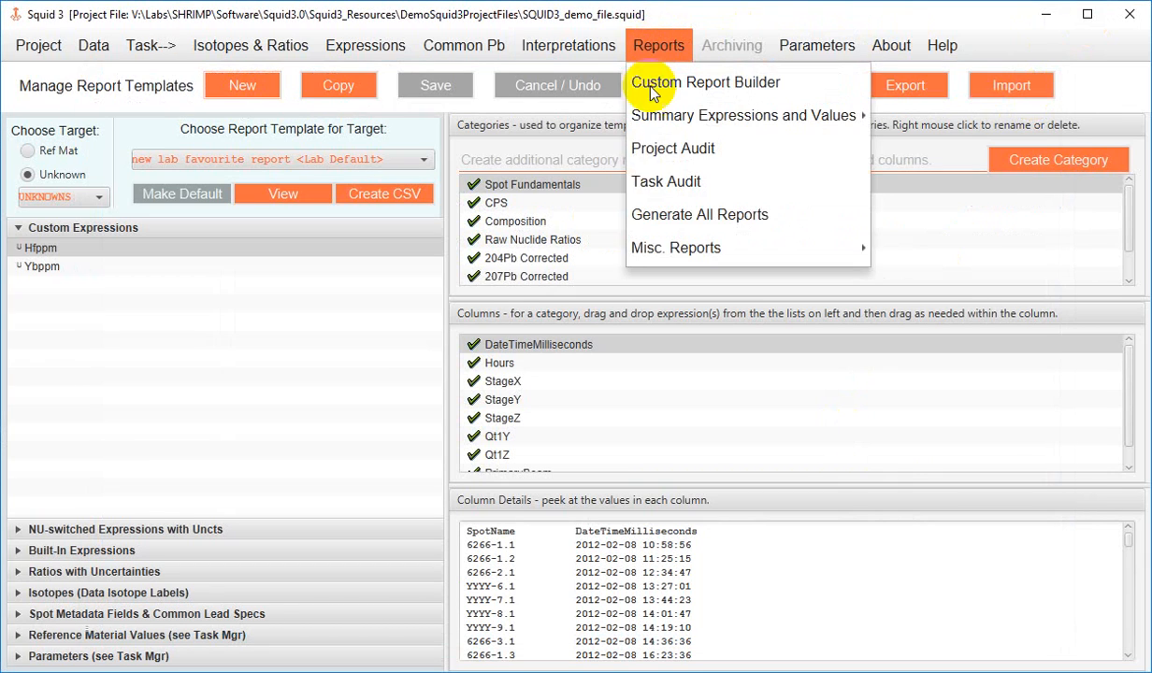
pyautogui.moveTo(659, 265)
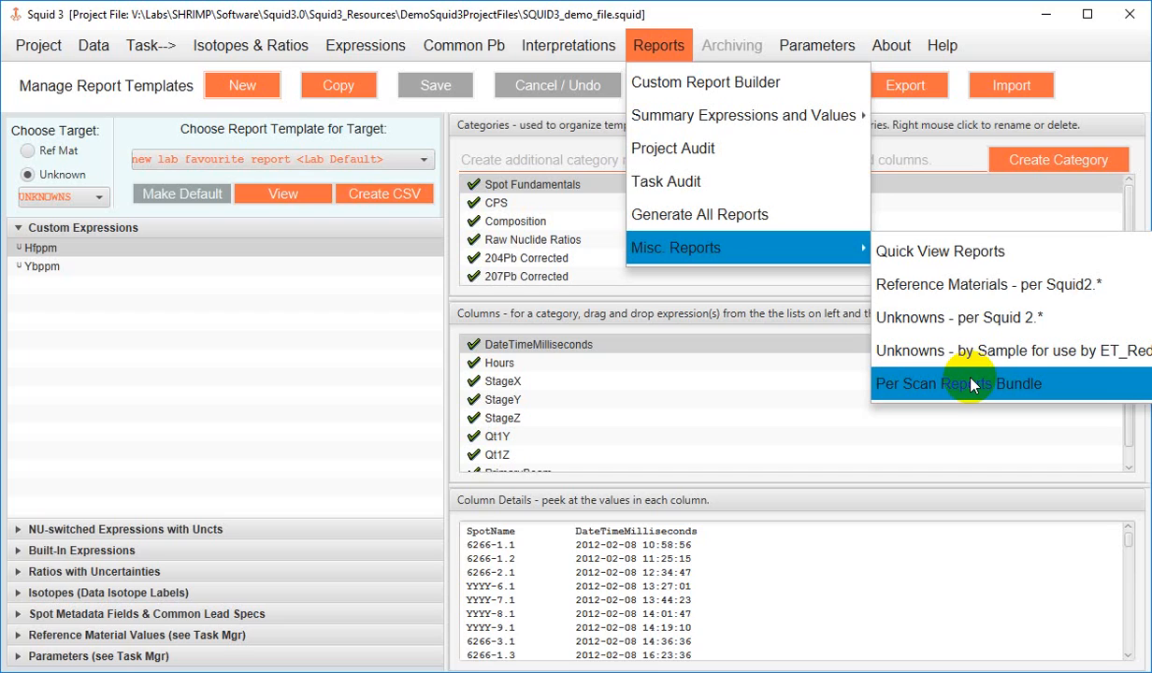
pyautogui.click(705, 210)
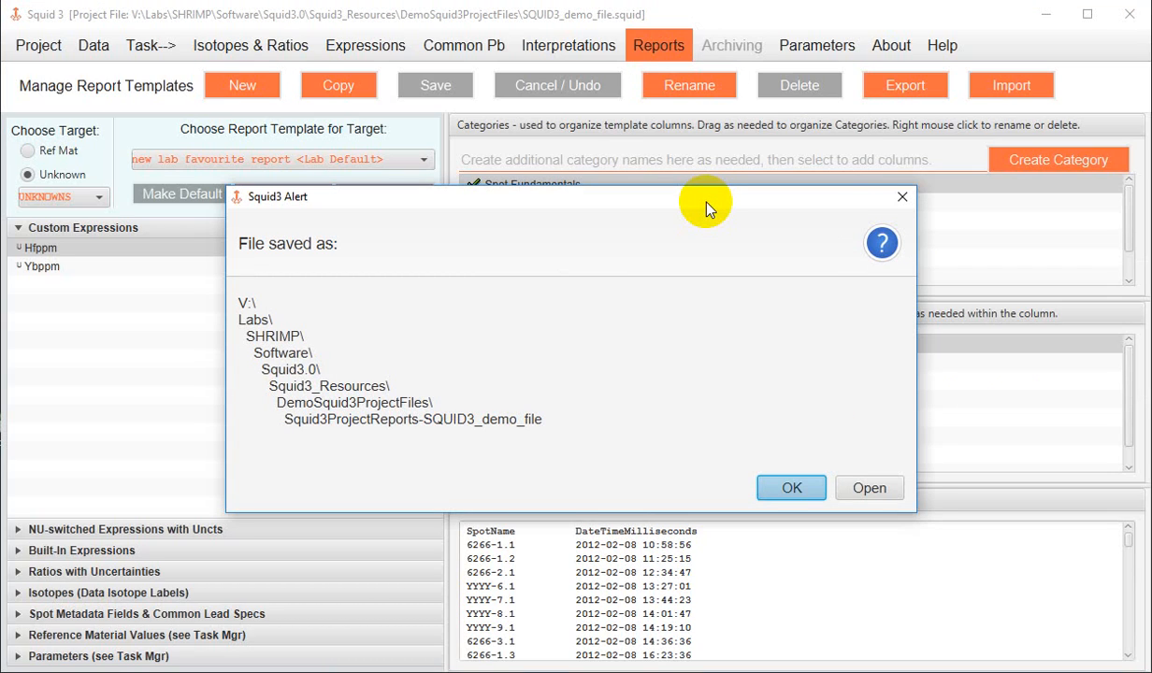
pyautogui.click(870, 494)
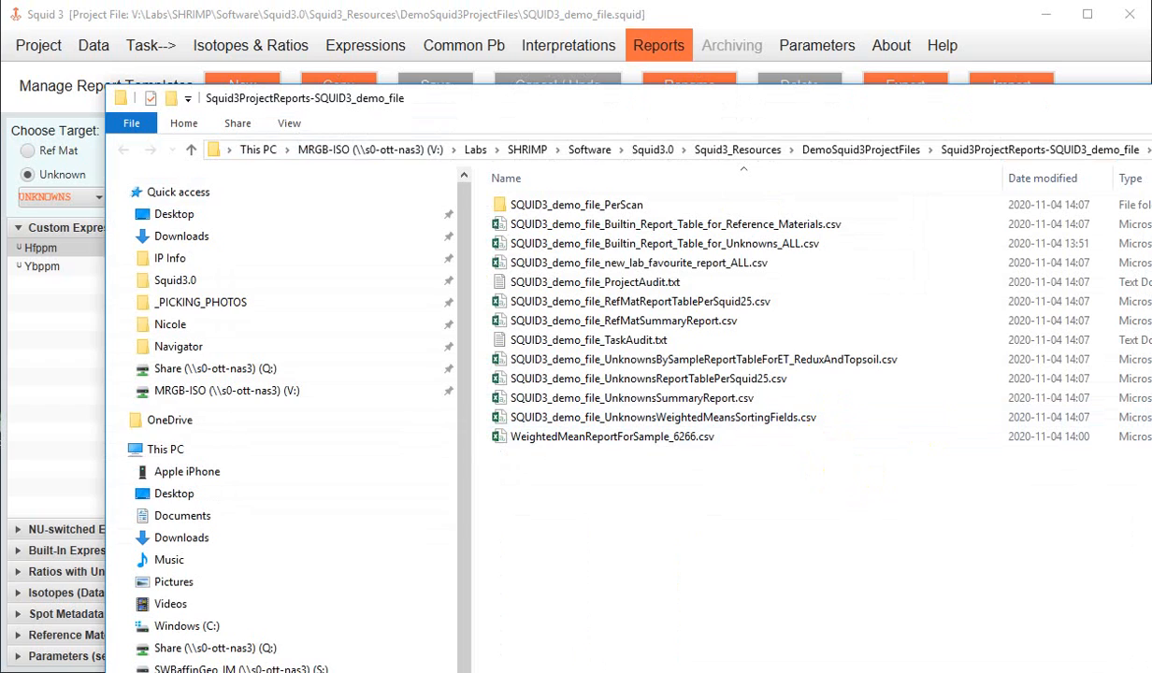
pyautogui.hotkey('alt', 'F4')
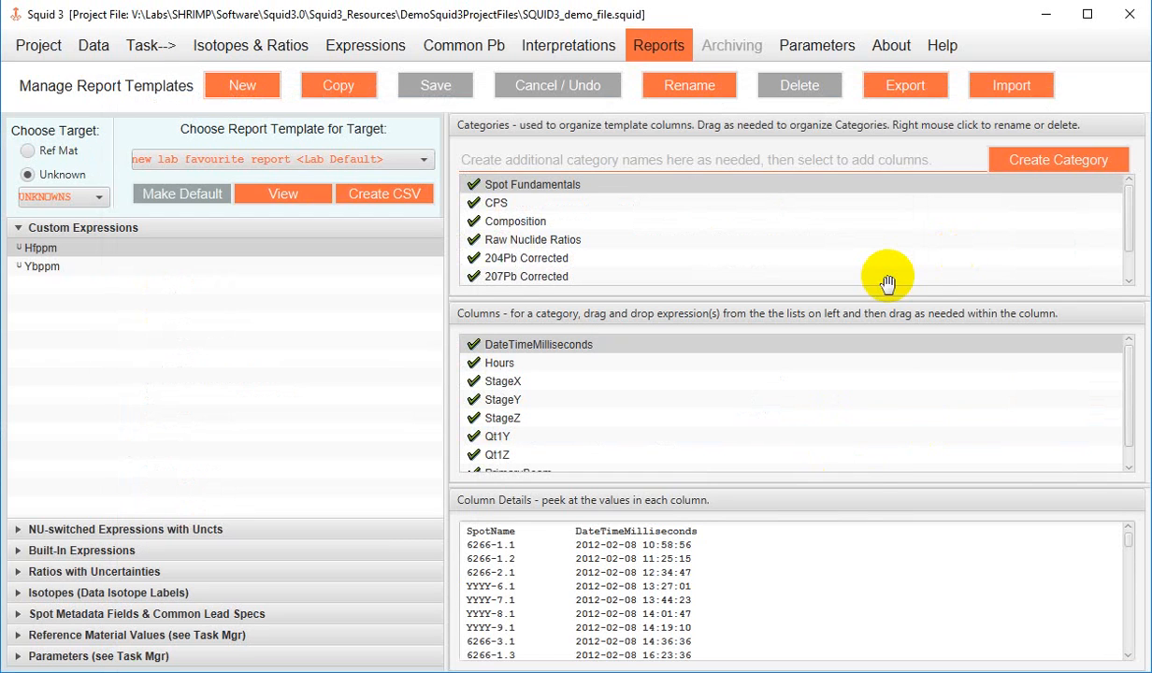